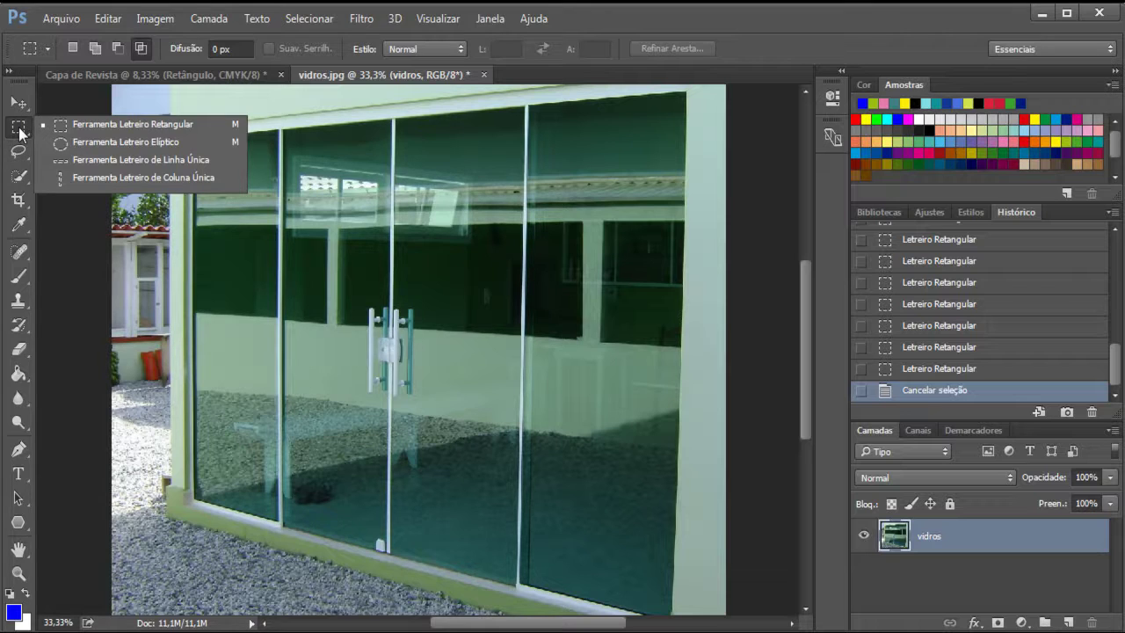
Draw a series of separate elliptical selections at different places over the glass doors with the Elliptical Marquee tool
{"action": "left_click", "coordinate": [109, 144]}
{"action": "left_click_drag", "start_coordinate": [386, 212], "coordinate": [505, 264]}
{"action": "left_click_drag", "start_coordinate": [562, 224], "coordinate": [627, 314]}
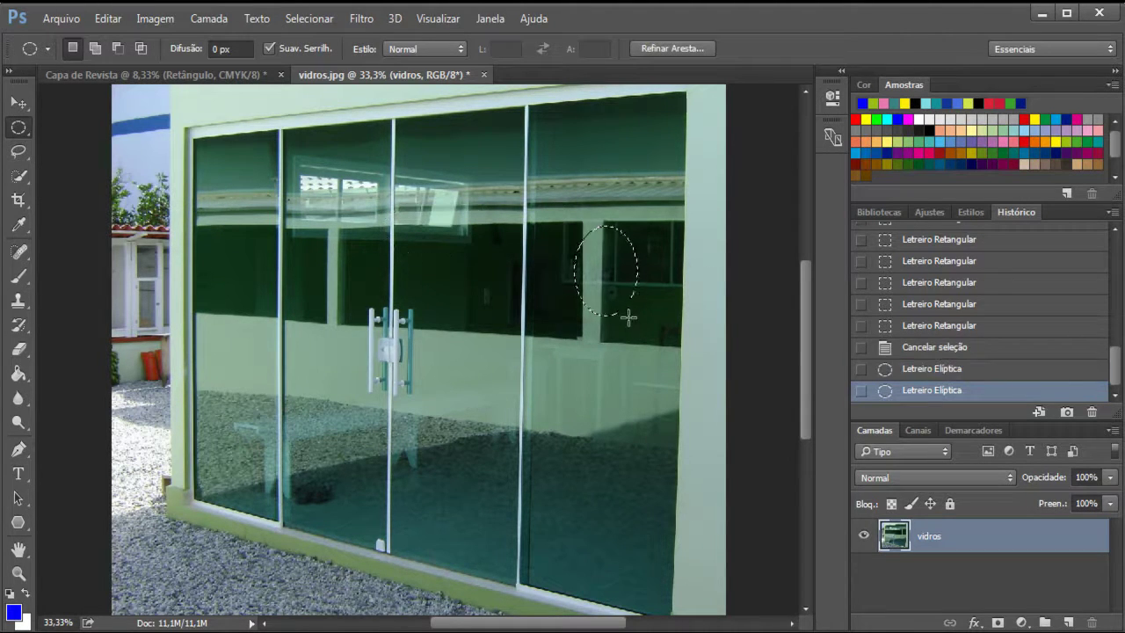
{"action": "left_click_drag", "start_coordinate": [380, 212], "coordinate": [502, 301]}
{"action": "left_click_drag", "start_coordinate": [276, 188], "coordinate": [334, 272]}
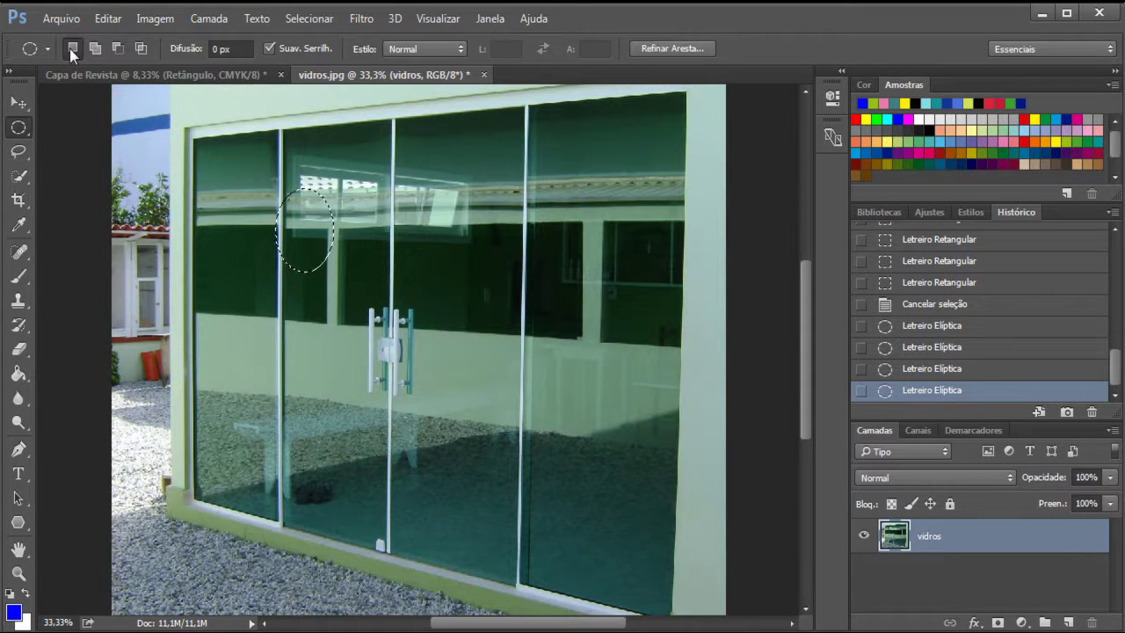
{"action": "left_click_drag", "start_coordinate": [437, 232], "coordinate": [515, 280]}
{"action": "left_click_drag", "start_coordinate": [347, 166], "coordinate": [422, 238]}
{"action": "left_click_drag", "start_coordinate": [255, 209], "coordinate": [336, 303]}
{"action": "left_click_drag", "start_coordinate": [268, 381], "coordinate": [419, 488]}
{"action": "left_click_drag", "start_coordinate": [515, 315], "coordinate": [598, 404]}
{"action": "left_click_drag", "start_coordinate": [463, 234], "coordinate": [557, 295]}
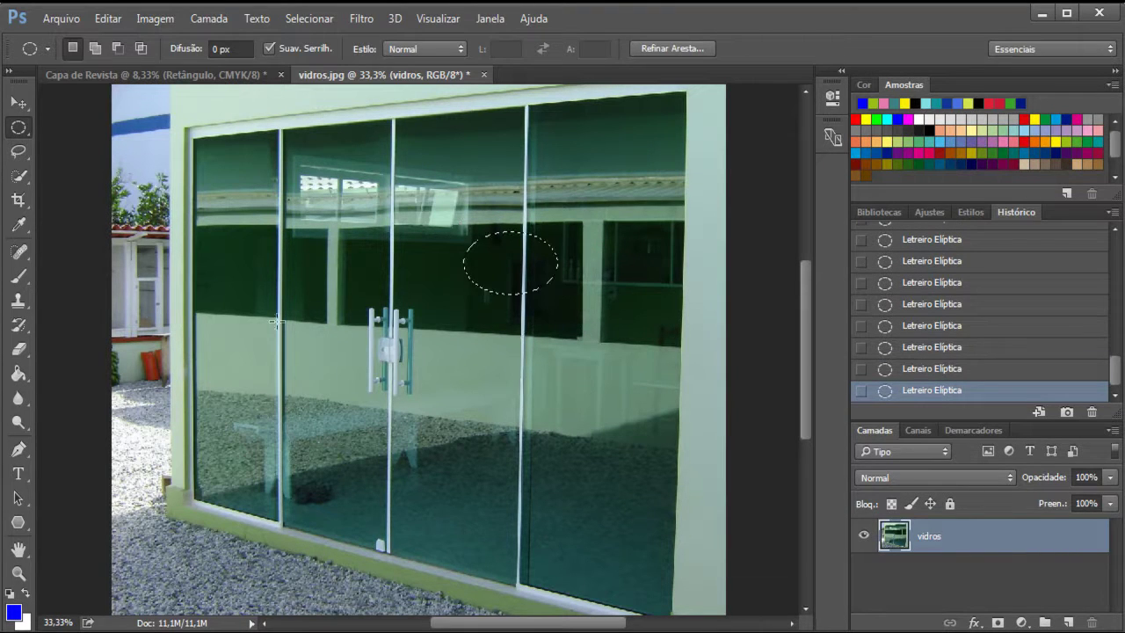
Replace the ellipse with a single-pixel row selection above the door handles, using the Single Row Marquee tool
{"action": "right_click", "coordinate": [19, 127]}
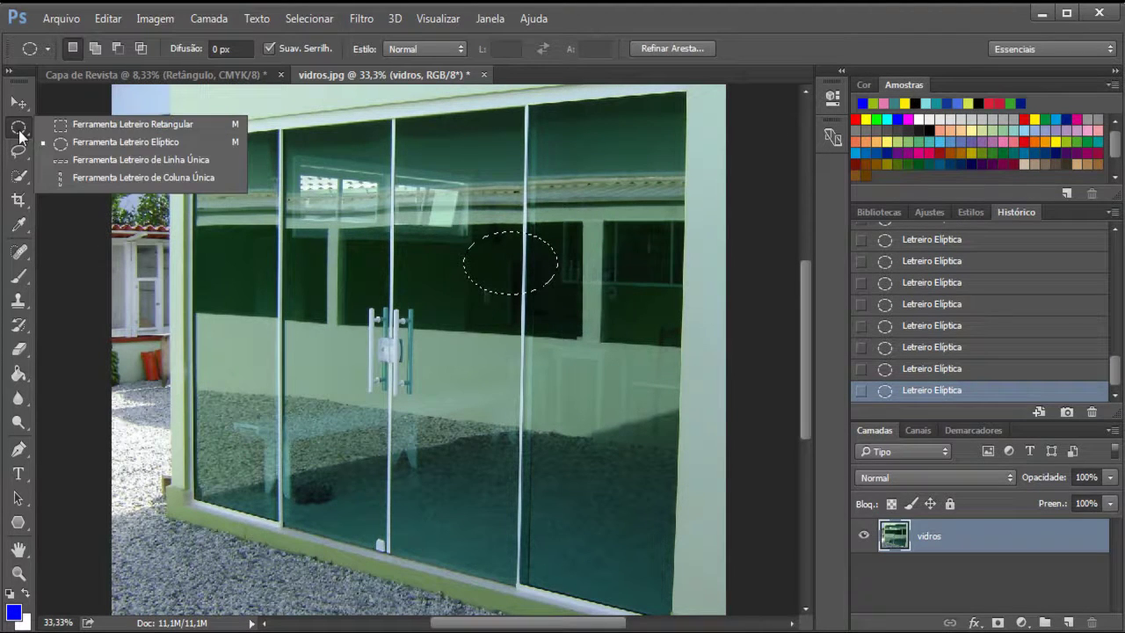
{"action": "left_click", "coordinate": [128, 164]}
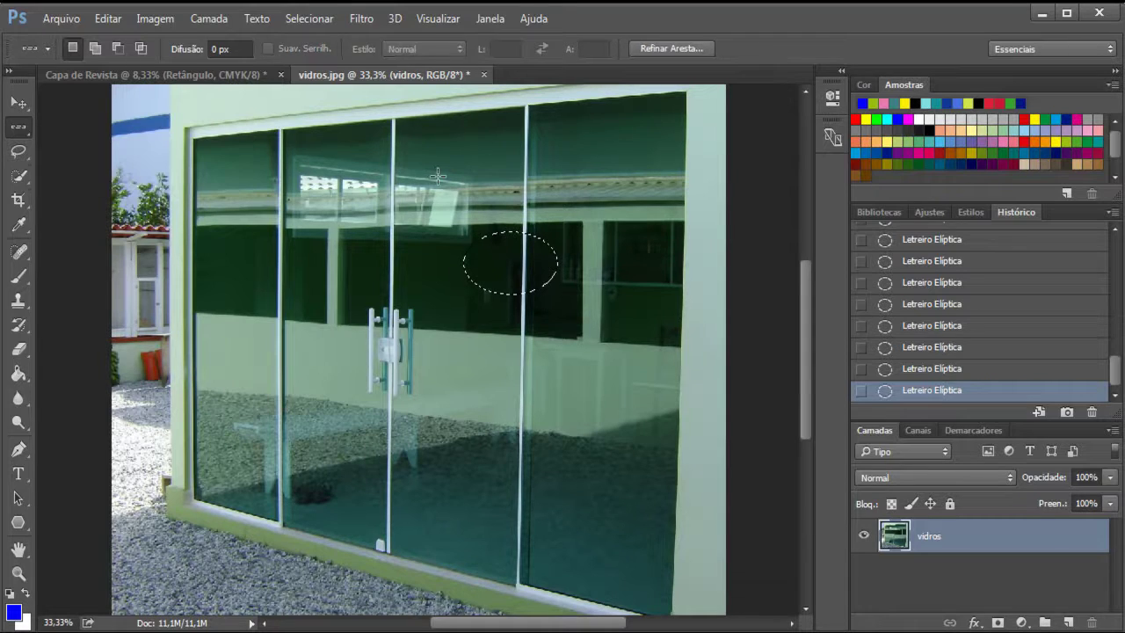
{"action": "left_click", "coordinate": [409, 118]}
{"action": "left_click_drag", "start_coordinate": [408, 119], "coordinate": [425, 250]}
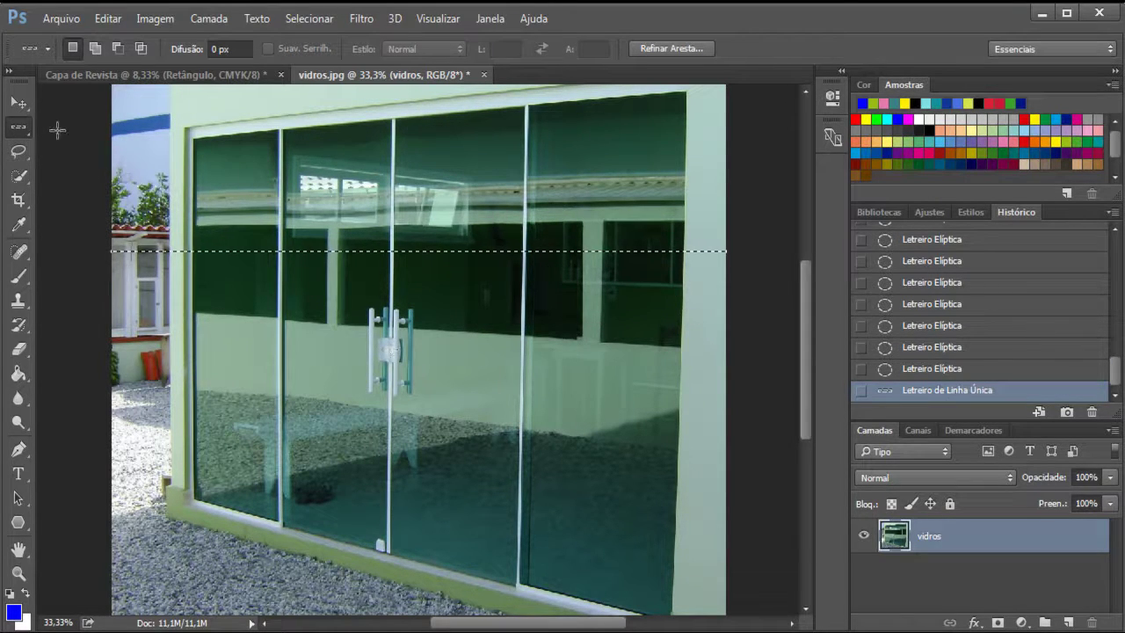
Replace the row with a single-pixel column selection just beside the door handles, using the Single Column Marquee tool
{"action": "right_click", "coordinate": [22, 131]}
{"action": "left_click", "coordinate": [119, 176]}
{"action": "left_click_drag", "start_coordinate": [297, 206], "coordinate": [439, 211]}
{"action": "left_click", "coordinate": [468, 207]}
Add four single-pixel row selections at different heights to the column selection in add mode, and deselect everything
{"action": "right_click", "coordinate": [17, 128]}
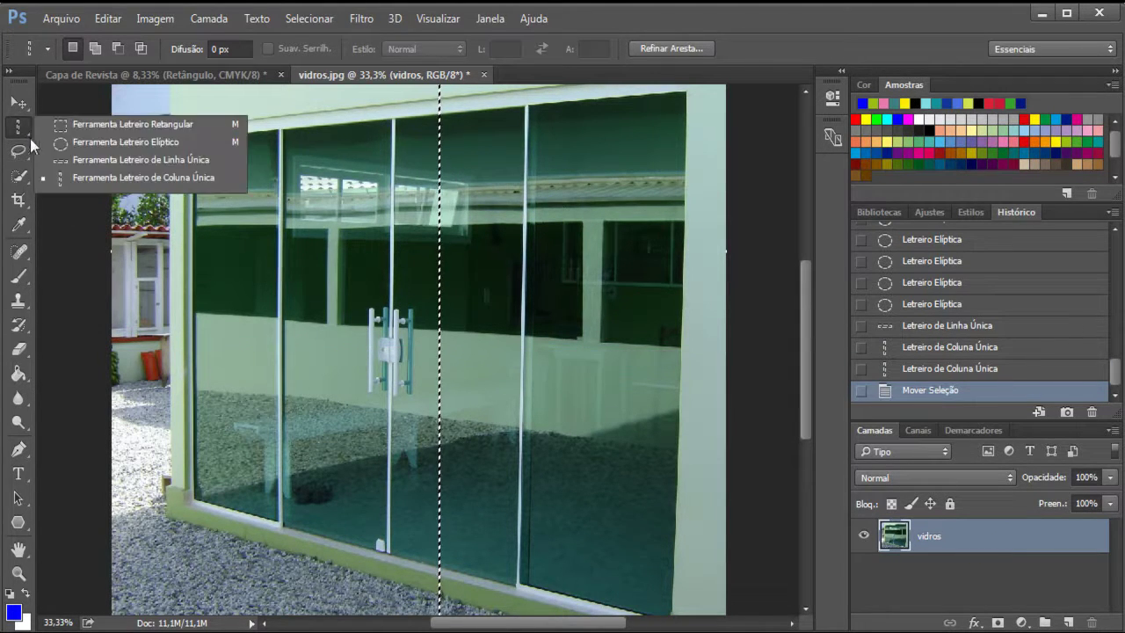
{"action": "left_click", "coordinate": [94, 164]}
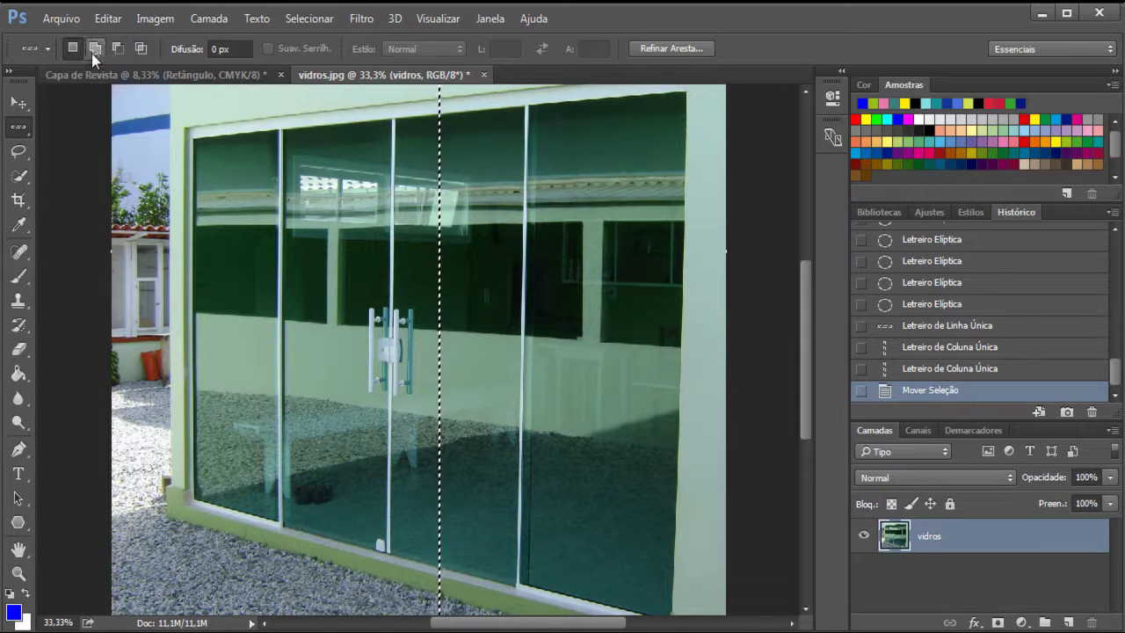
{"action": "mouse_move", "coordinate": [342, 281]}
{"action": "left_mouse_down"}
{"action": "mouse_move", "coordinate": [347, 334]}
{"action": "mouse_move", "coordinate": [317, 334]}
{"action": "mouse_move", "coordinate": [347, 301]}
{"action": "left_mouse_up"}
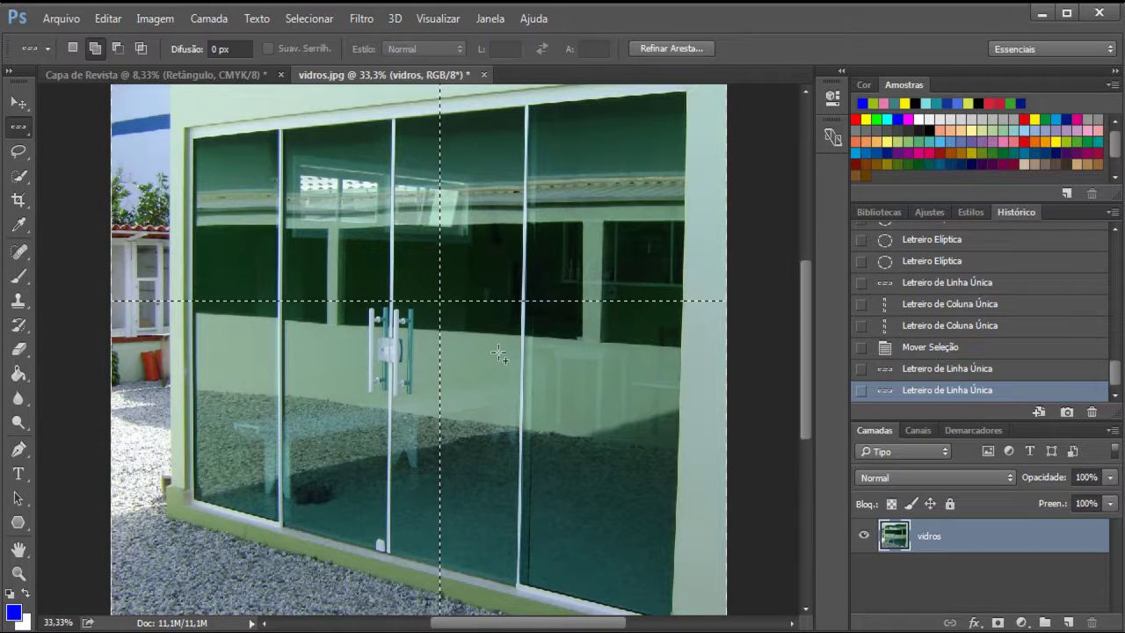
{"action": "left_click_drag", "start_coordinate": [499, 353], "coordinate": [527, 398]}
{"action": "left_click_drag", "start_coordinate": [369, 176], "coordinate": [332, 214]}
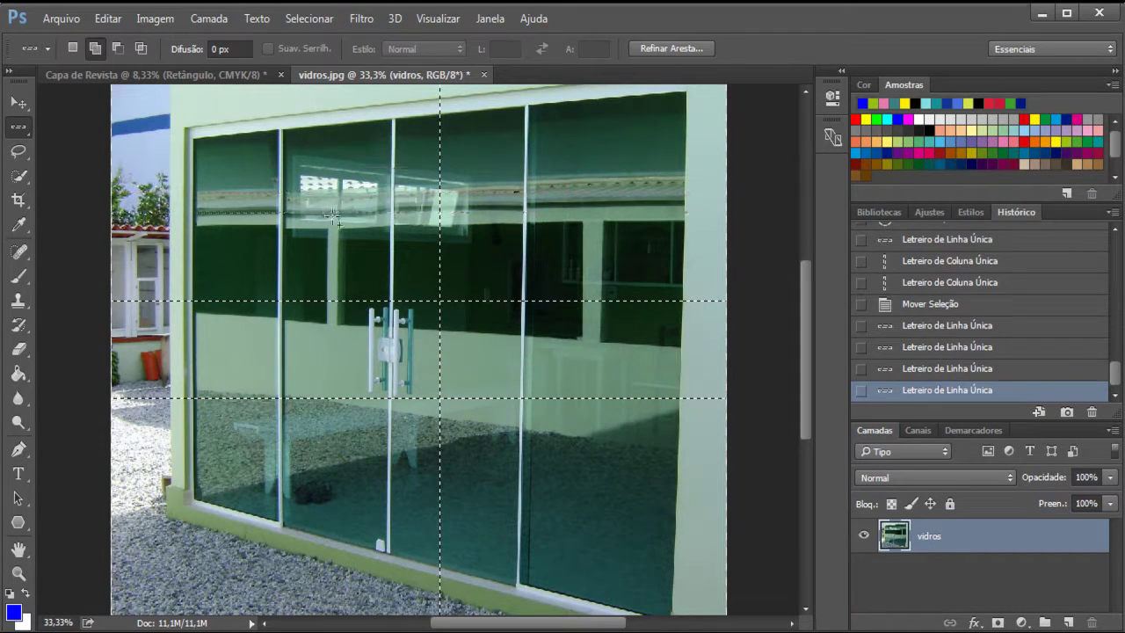
{"action": "left_click_drag", "start_coordinate": [282, 397], "coordinate": [285, 484]}
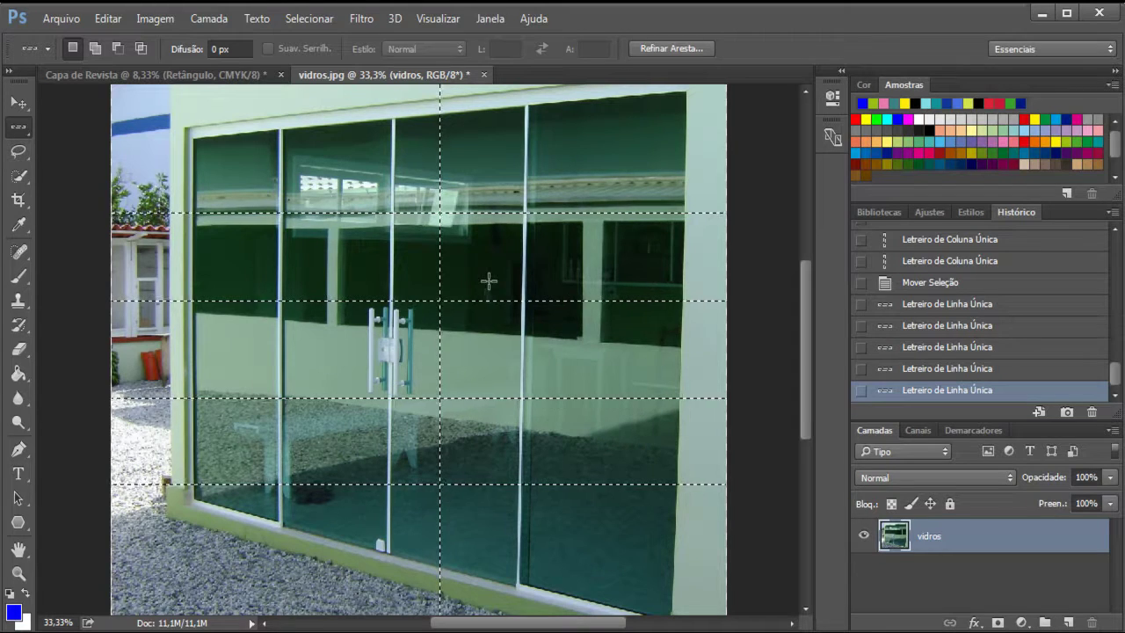
{"action": "key", "text": "ctrl+d"}
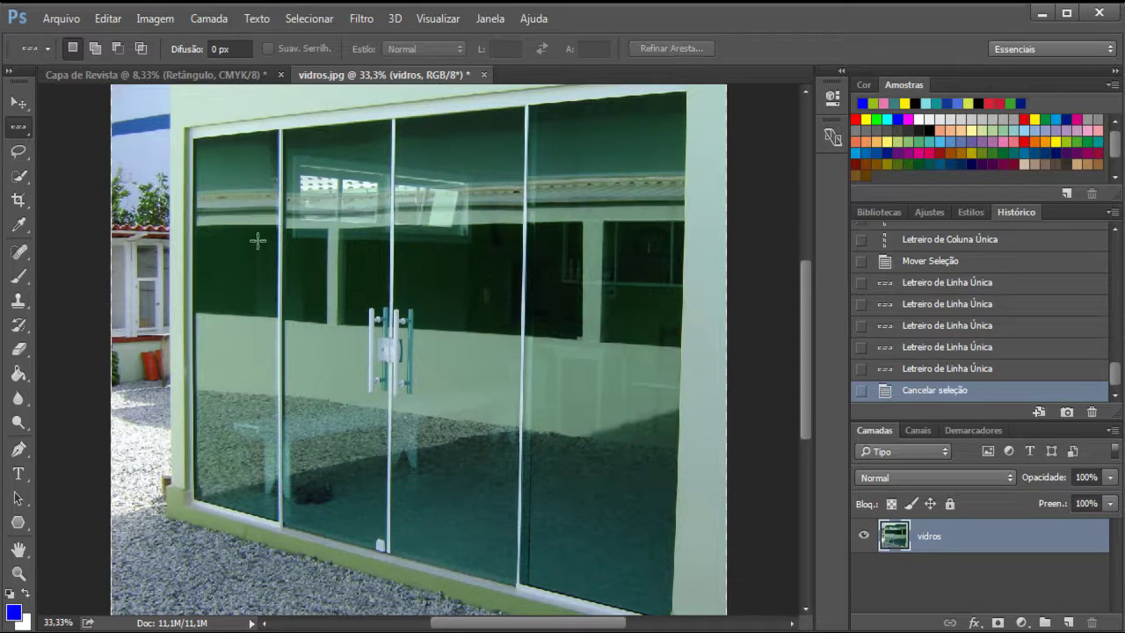
Try to select the rightmost glass panel with the Rectangular Marquee tool in intersect mode
{"action": "left_click", "coordinate": [15, 130]}
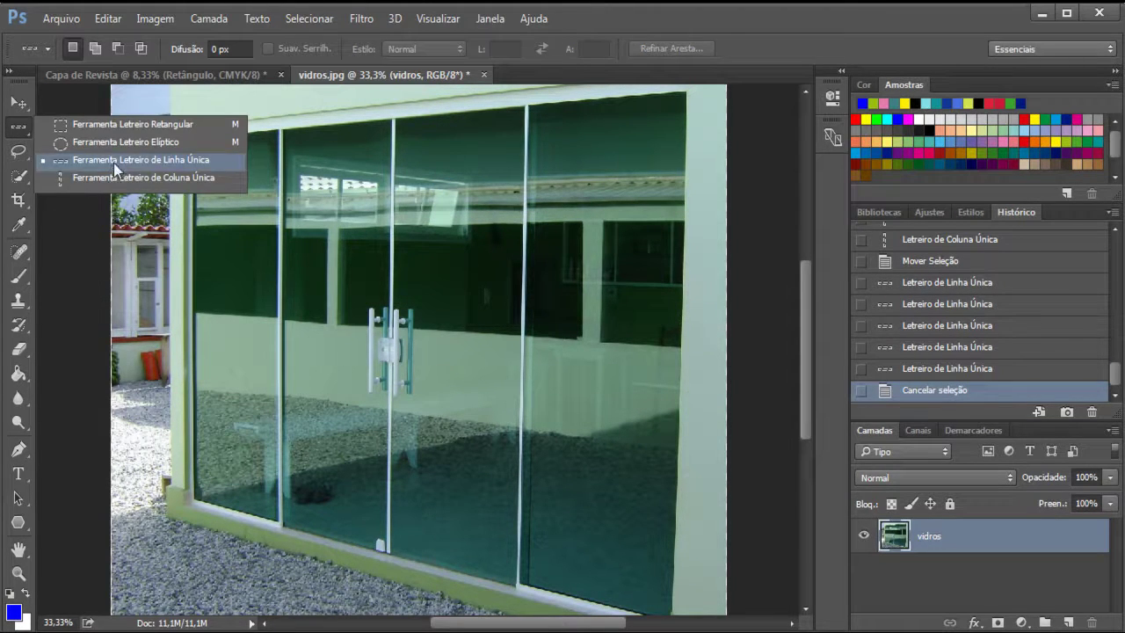
{"action": "left_click", "coordinate": [62, 125]}
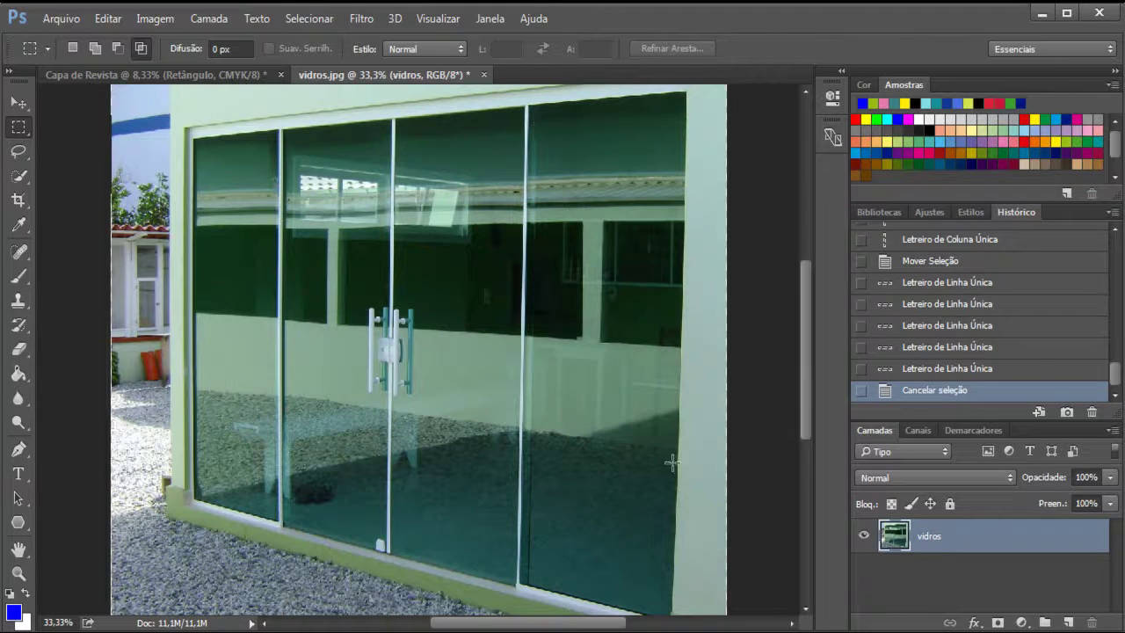
{"action": "left_click_drag", "start_coordinate": [670, 567], "coordinate": [678, 608]}
{"action": "left_click_drag", "start_coordinate": [527, 102], "coordinate": [690, 611]}
{"action": "scroll", "coordinate": [694, 404], "scroll_direction": "down", "scroll_amount": 2}
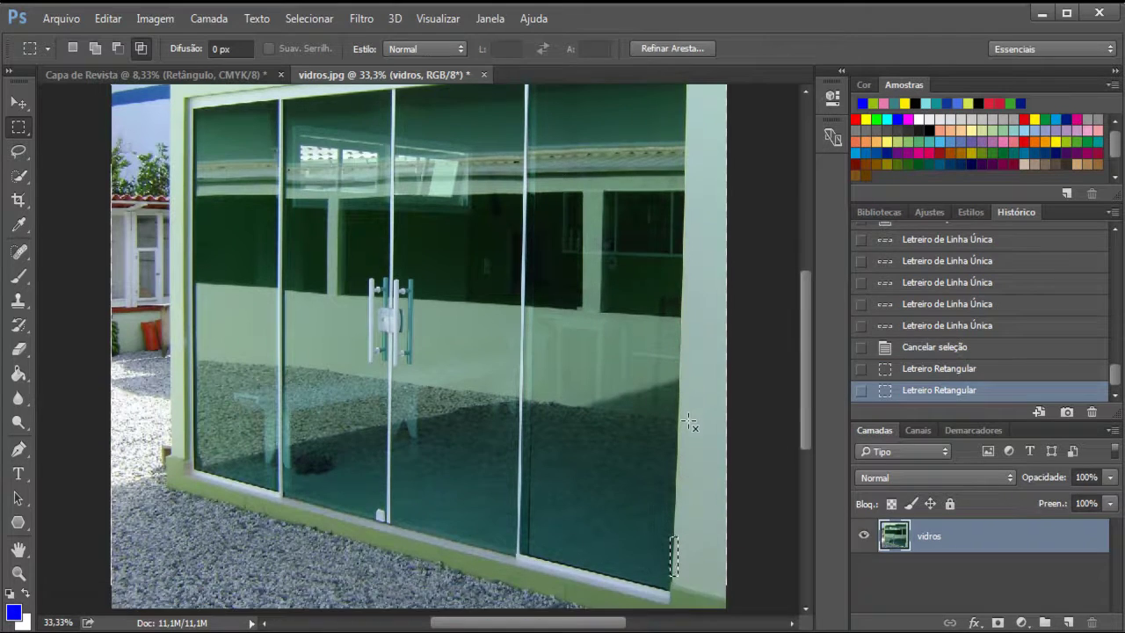
{"action": "scroll", "coordinate": [693, 401], "scroll_direction": "up", "scroll_amount": 4}
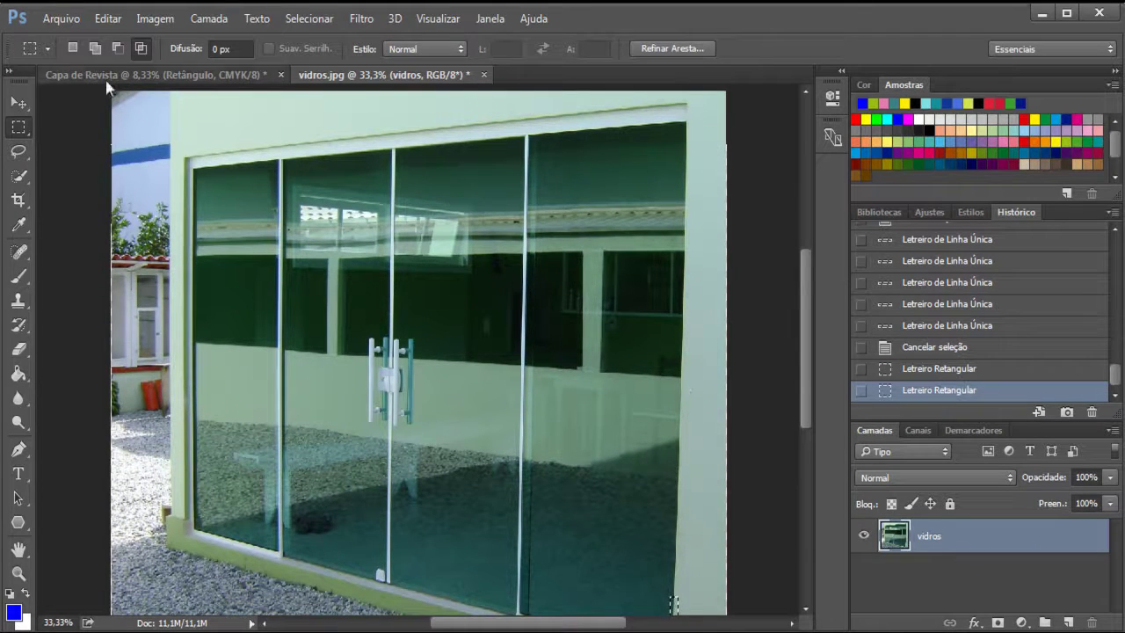
Draw a rectangular selection around the whole rightmost glass panel in new-selection mode
{"action": "left_click", "coordinate": [73, 49]}
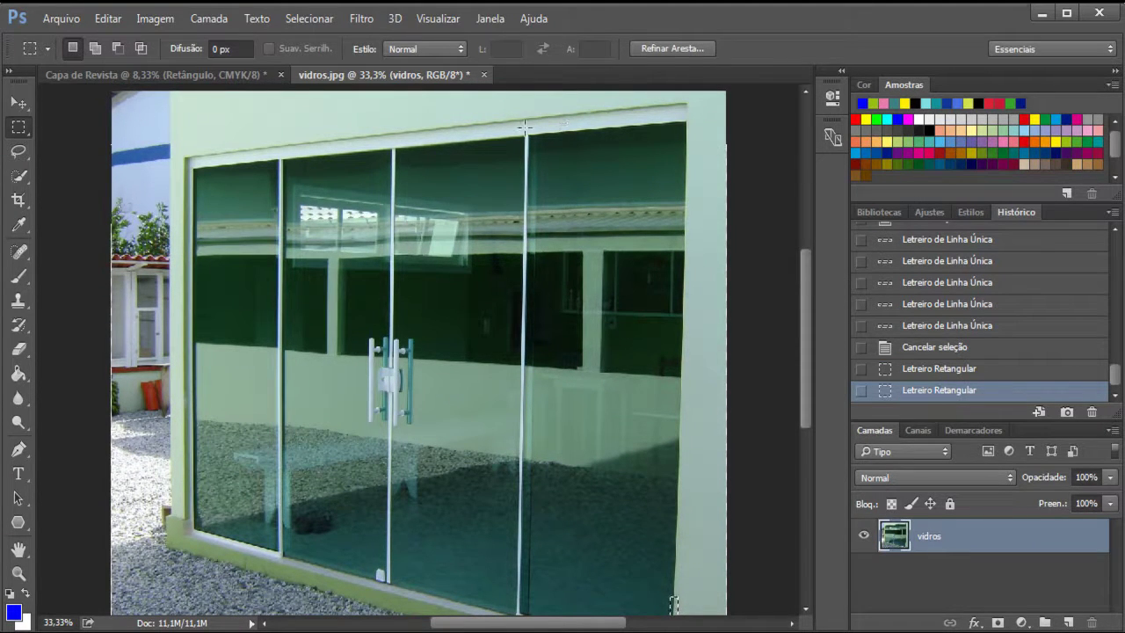
{"action": "left_click_drag", "start_coordinate": [526, 130], "coordinate": [684, 471]}
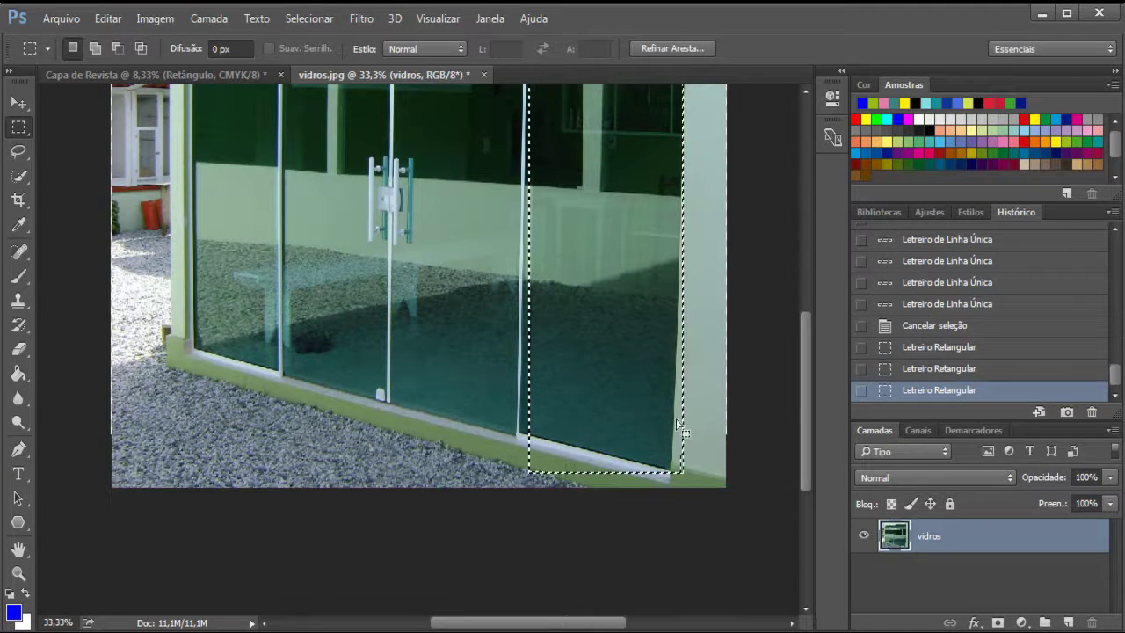
{"action": "scroll", "coordinate": [606, 347], "scroll_direction": "up", "scroll_amount": 5}
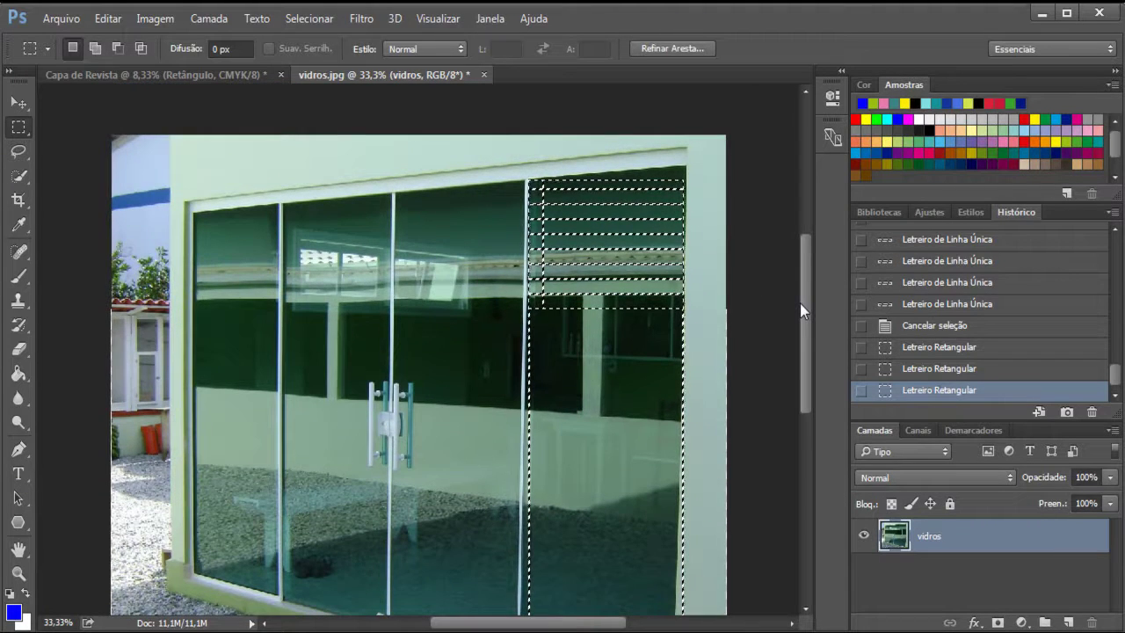
Examine how the rectangular selection fits the slanted edges of the rightmost glass panel, and deselect it
{"action": "key", "text": "ctrl+minus"}
{"action": "key", "text": "ctrl+plus"}
{"action": "key", "text": "ctrl+minus"}
{"action": "key", "text": "ctrl+minus"}
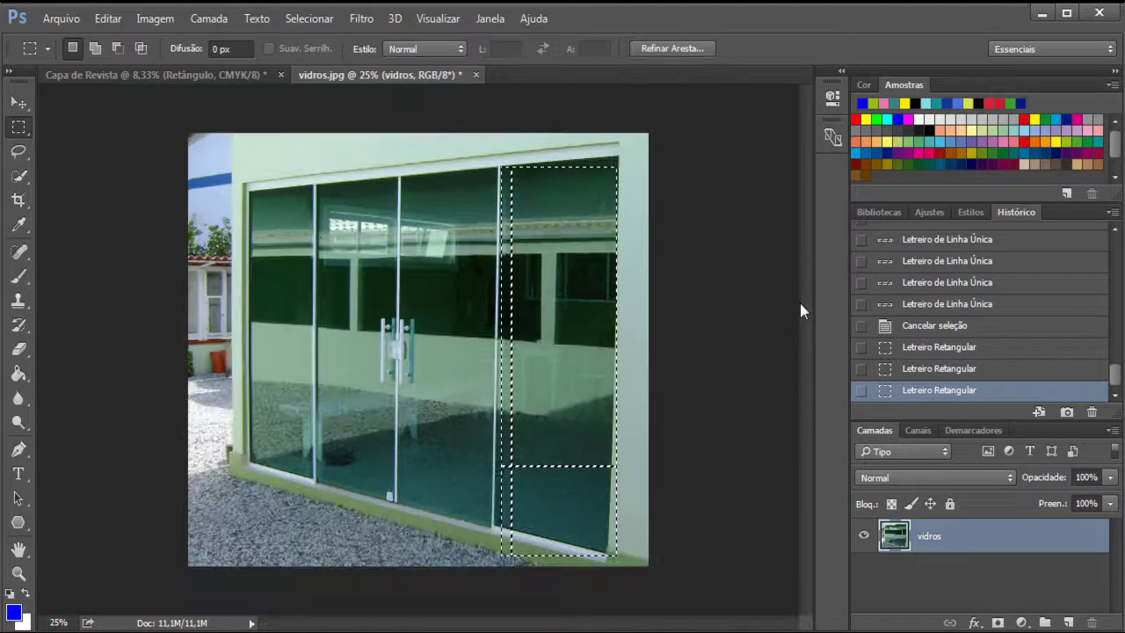
{"action": "key", "text": "ctrl+minus"}
{"action": "key", "text": "ctrl+plus"}
{"action": "key", "text": "ctrl+plus"}
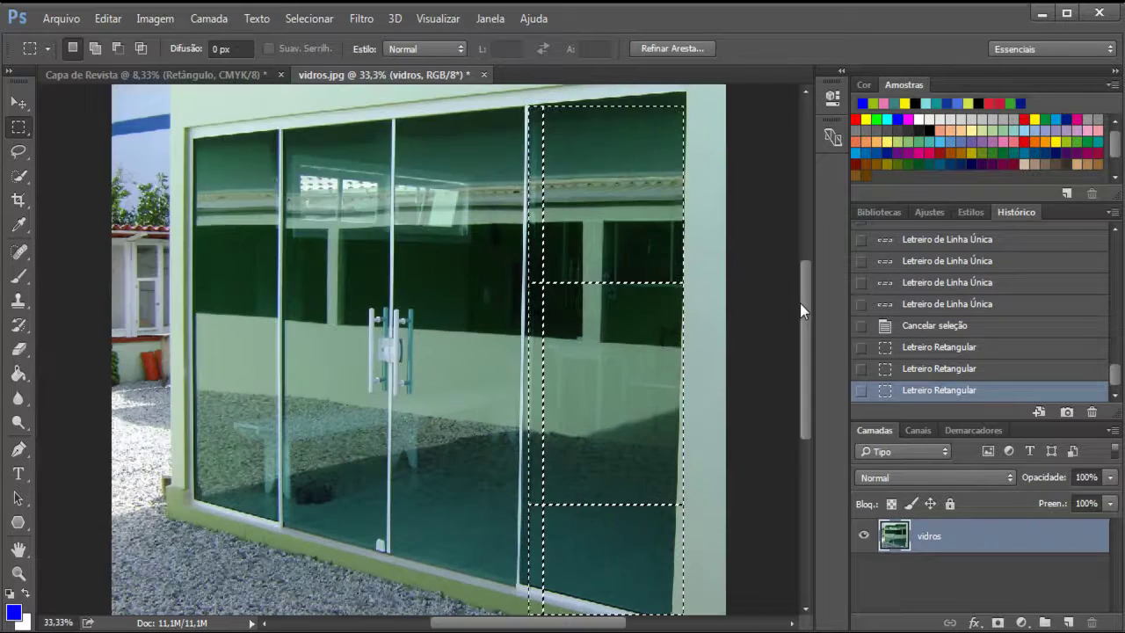
{"action": "key", "text": "ctrl+minus"}
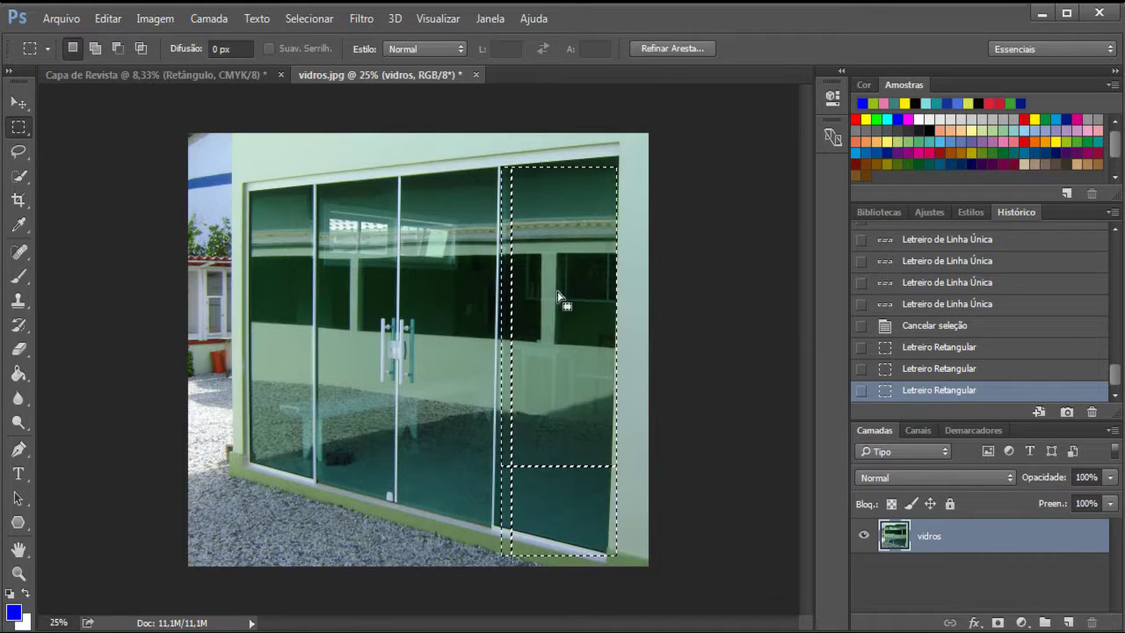
{"action": "left_click", "coordinate": [565, 338]}
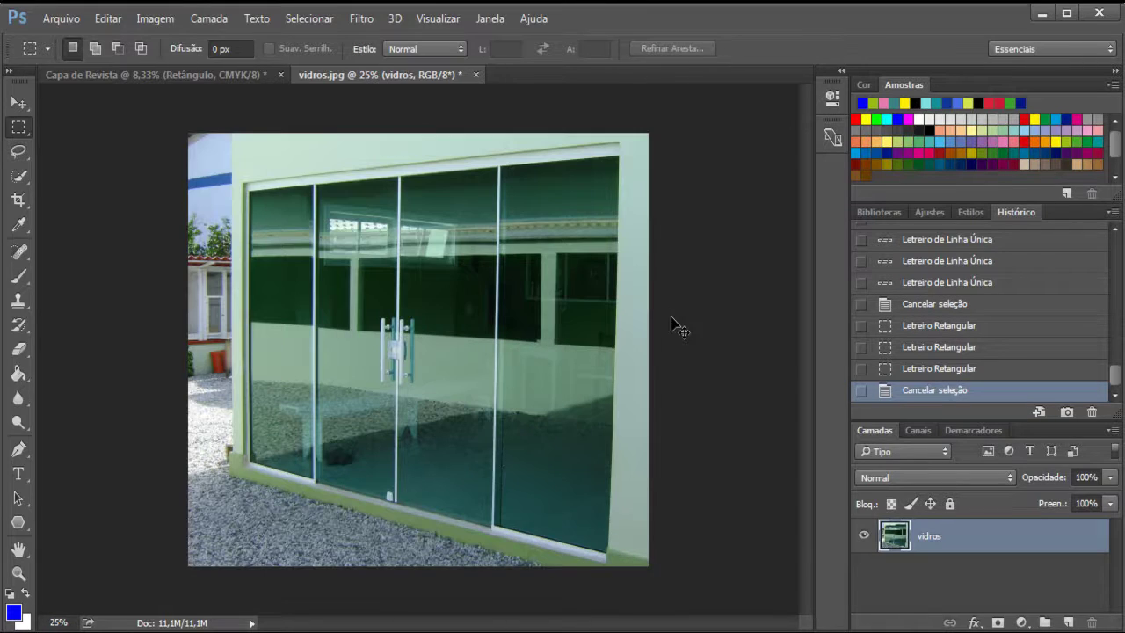
Trace the outline of the rightmost glass panel as a freehand selection with the Lasso tool
{"action": "left_click", "coordinate": [20, 152]}
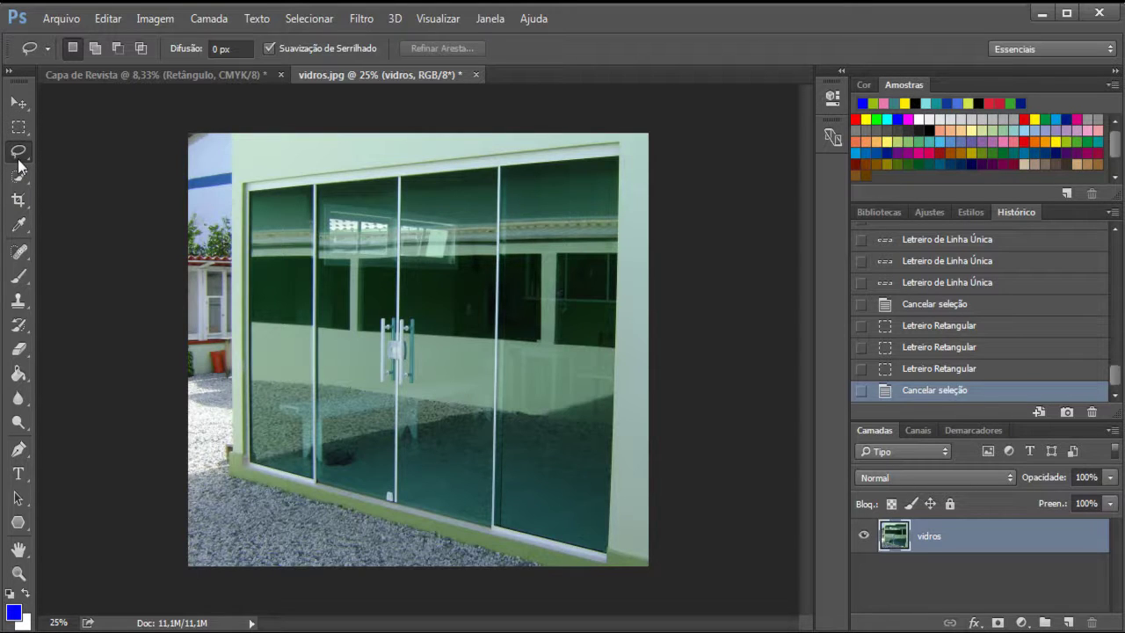
{"action": "right_click", "coordinate": [19, 159]}
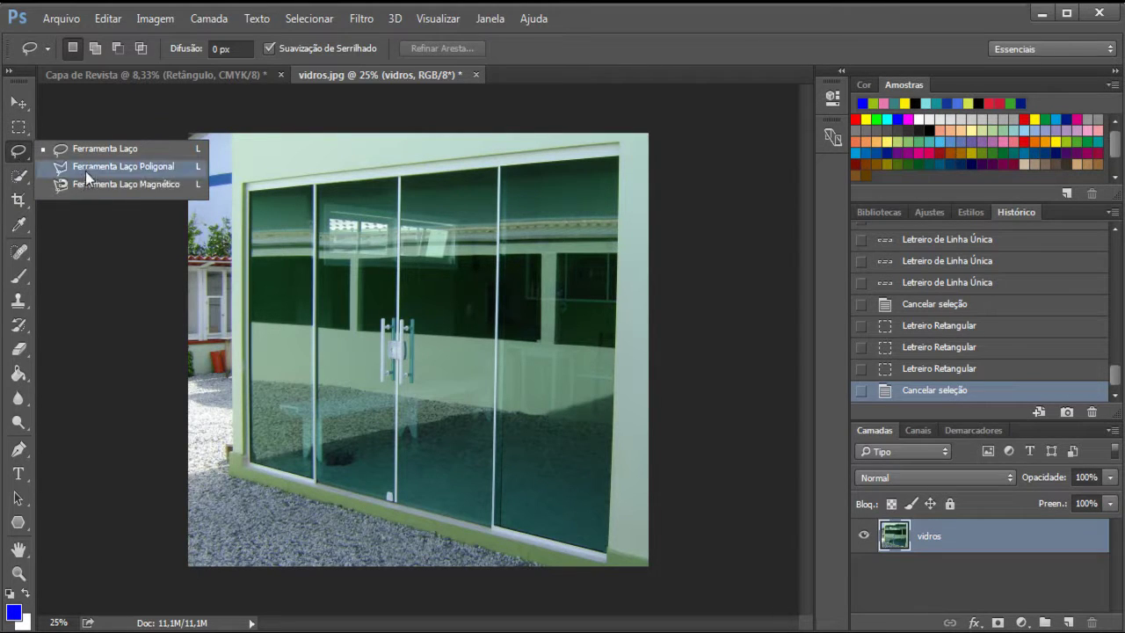
{"action": "left_click", "coordinate": [108, 151]}
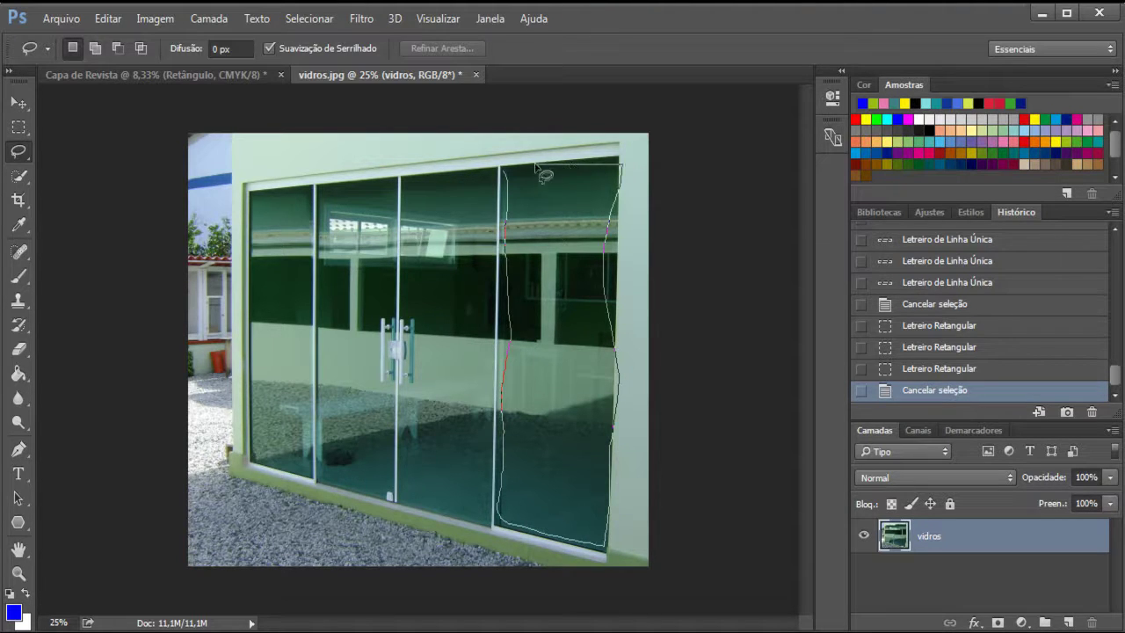
{"action": "left_click_drag", "start_coordinate": [505, 173], "coordinate": [504, 169]}
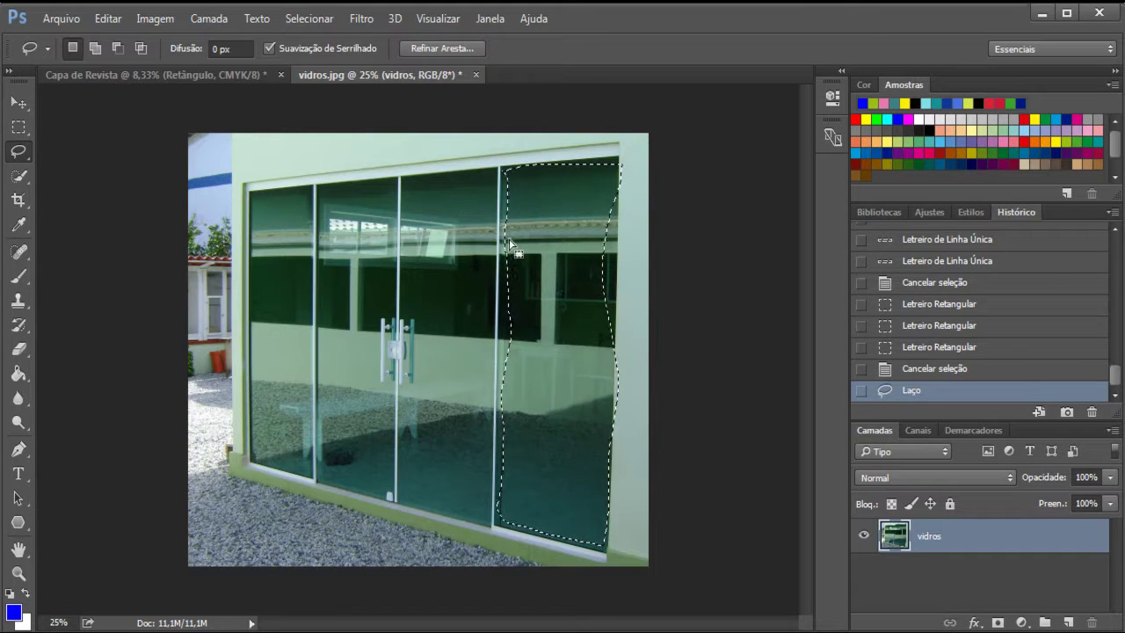
Clear the freehand selection and outline the upper part of the rightmost glass panel with the Polygonal Lasso tool
{"action": "left_click", "coordinate": [17, 153]}
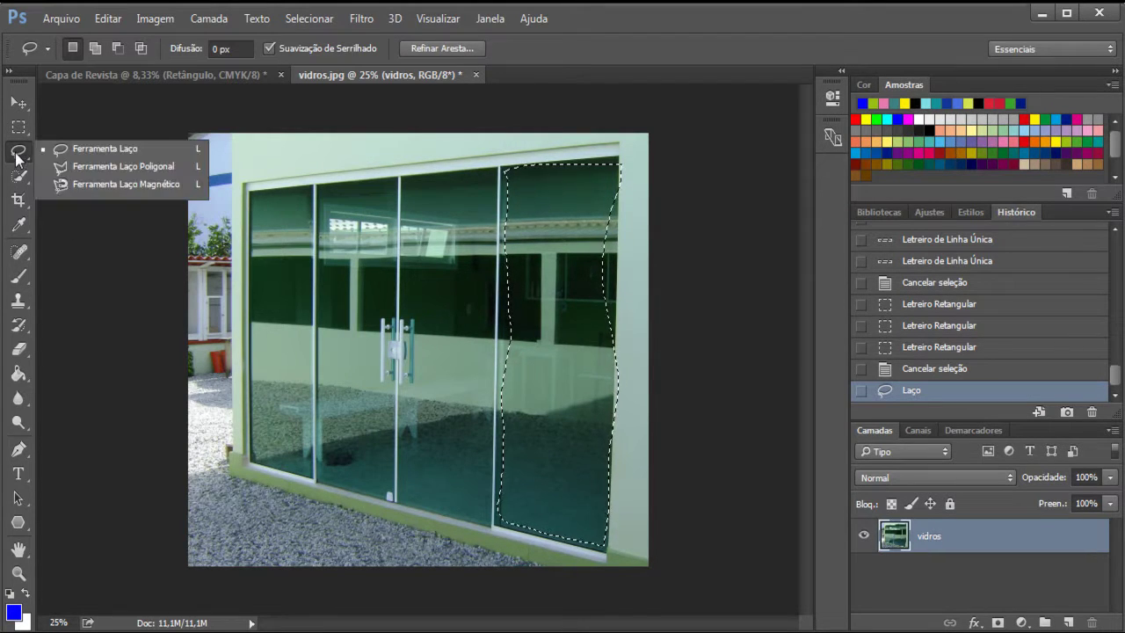
{"action": "left_click", "coordinate": [118, 168]}
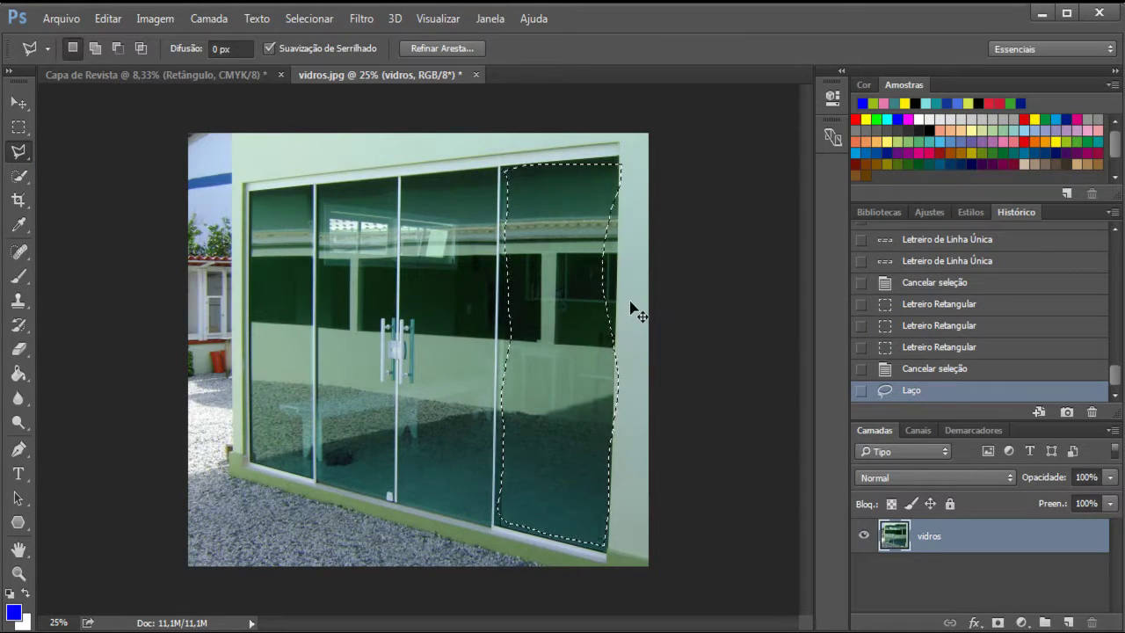
{"action": "key", "text": "ctrl+d"}
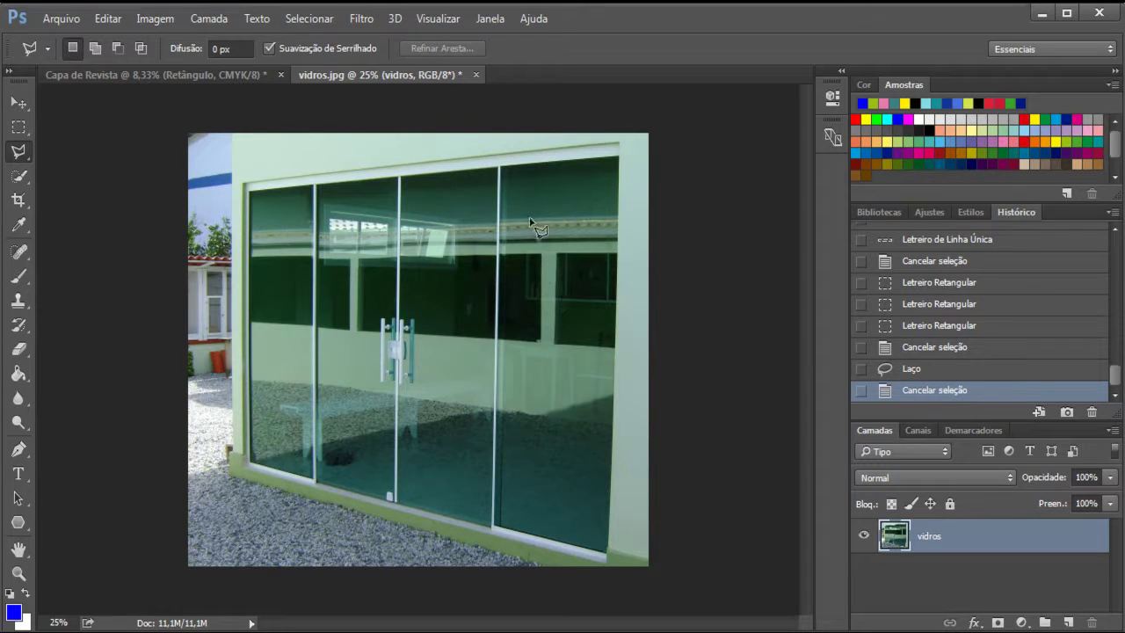
{"action": "key", "text": "ctrl+plus"}
{"action": "key", "text": "ctrl+plus"}
{"action": "key", "text": "ctrl+plus"}
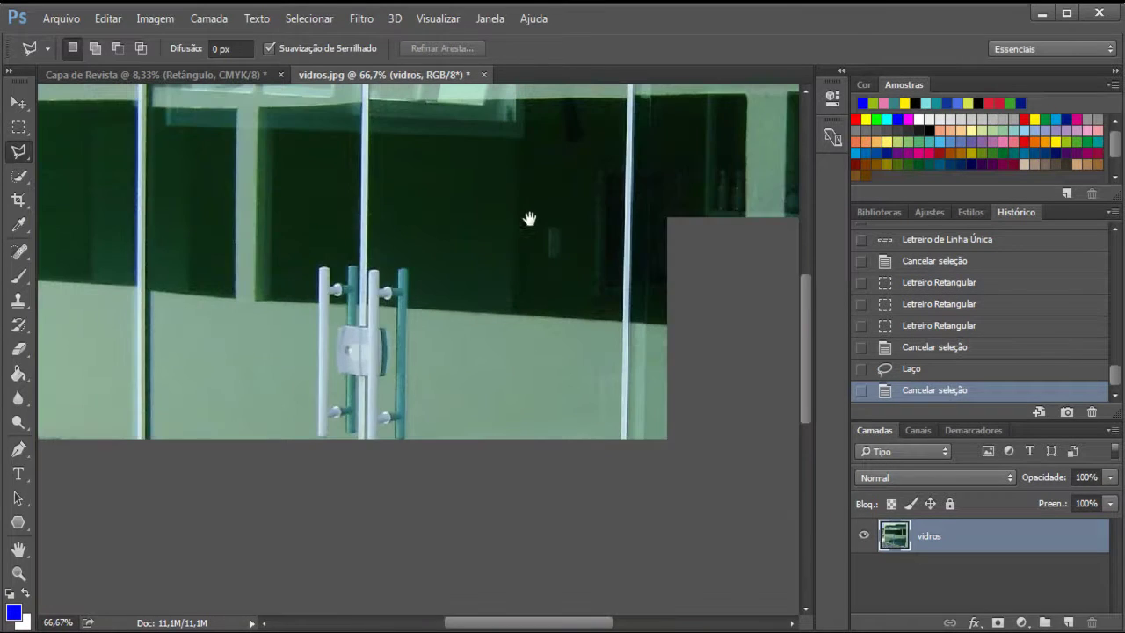
{"action": "left_click_drag", "start_coordinate": [571, 254], "coordinate": [447, 320]}
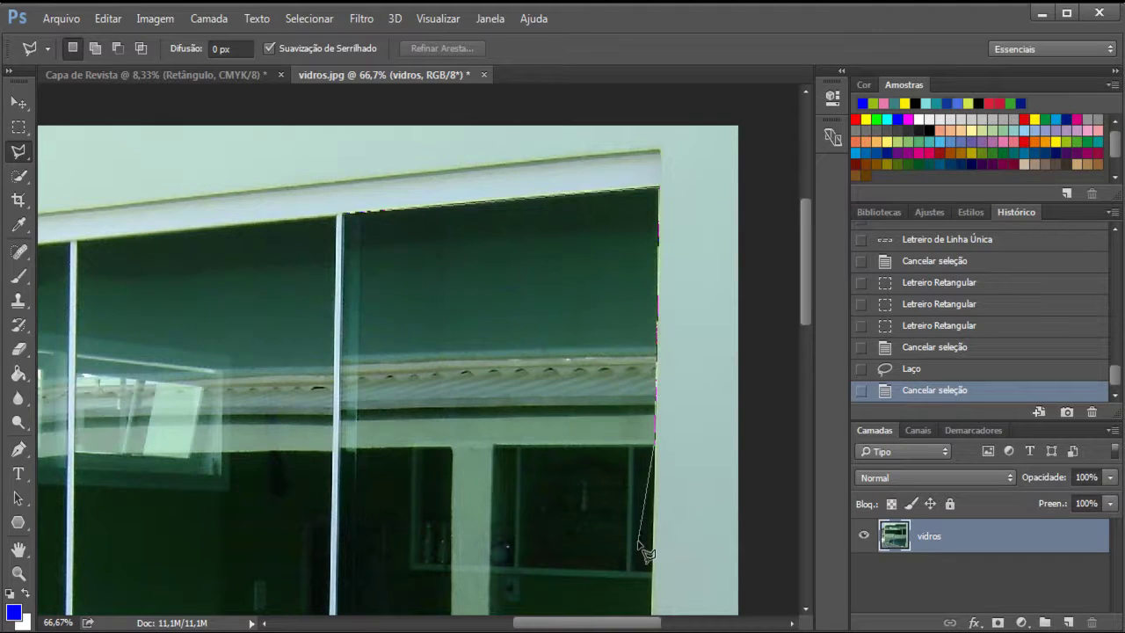
{"action": "left_click", "coordinate": [344, 446]}
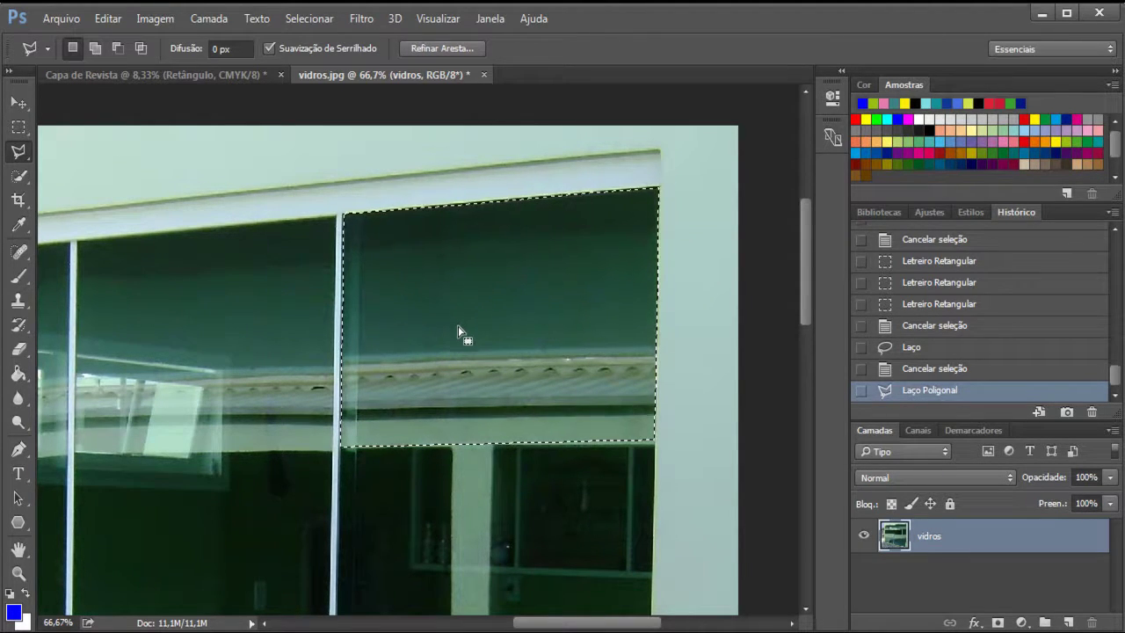
Draw an irregular zigzag selection across the two rightmost glass panels with the Polygonal Lasso tool, and deselect it
{"action": "scroll", "coordinate": [532, 308], "scroll_direction": "down", "scroll_amount": 1}
{"action": "scroll", "coordinate": [532, 307], "scroll_direction": "up", "scroll_amount": 1}
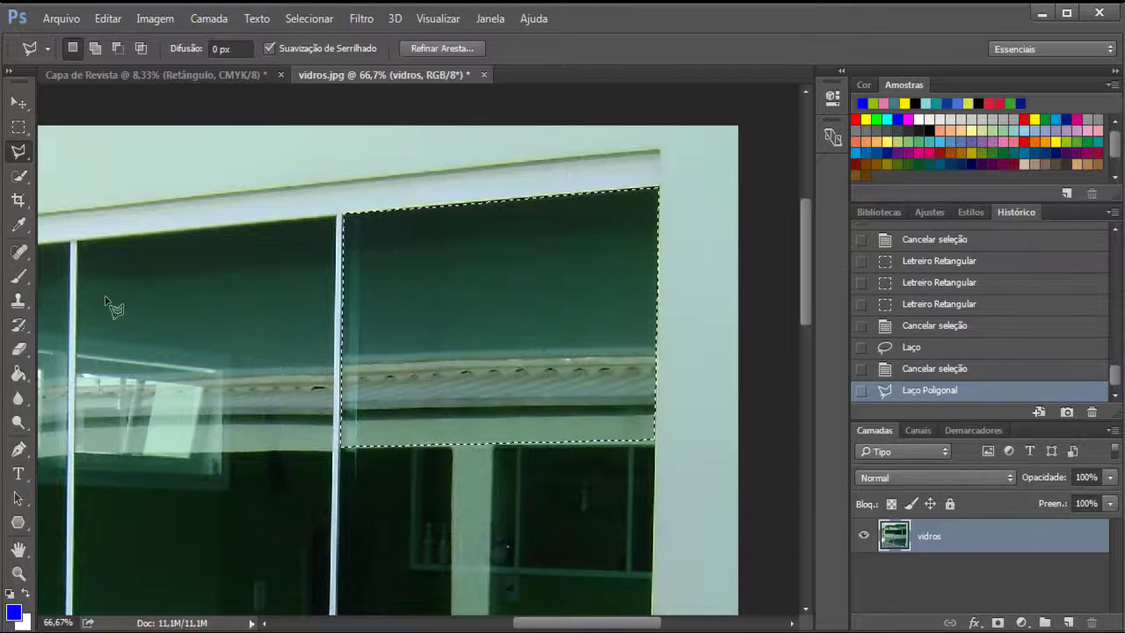
{"action": "right_click", "coordinate": [23, 154]}
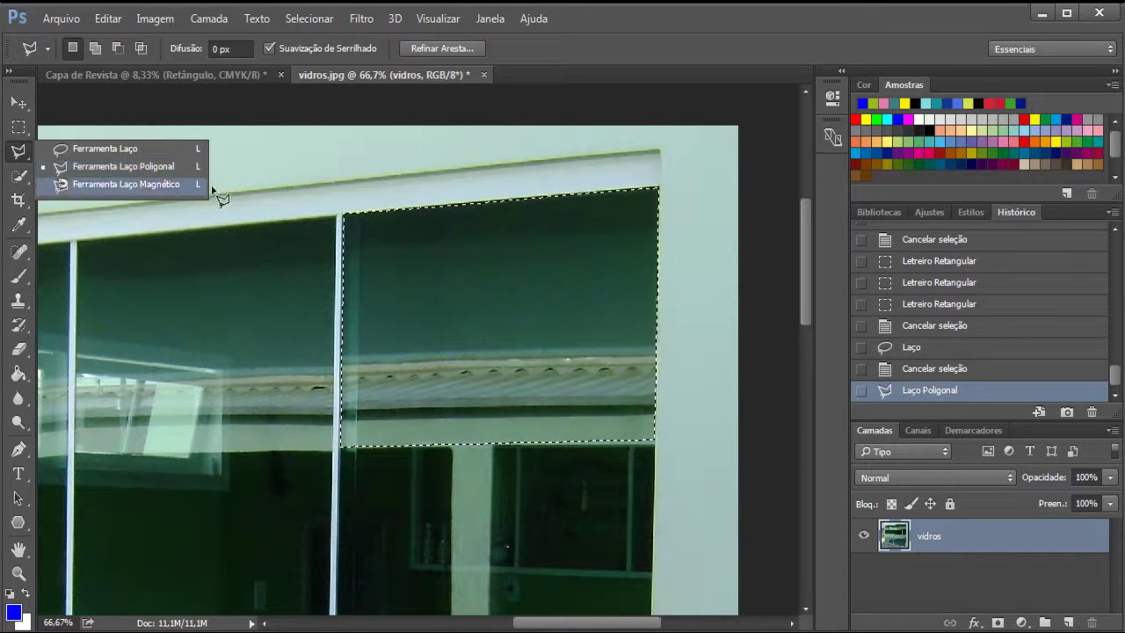
{"action": "left_click", "coordinate": [252, 164]}
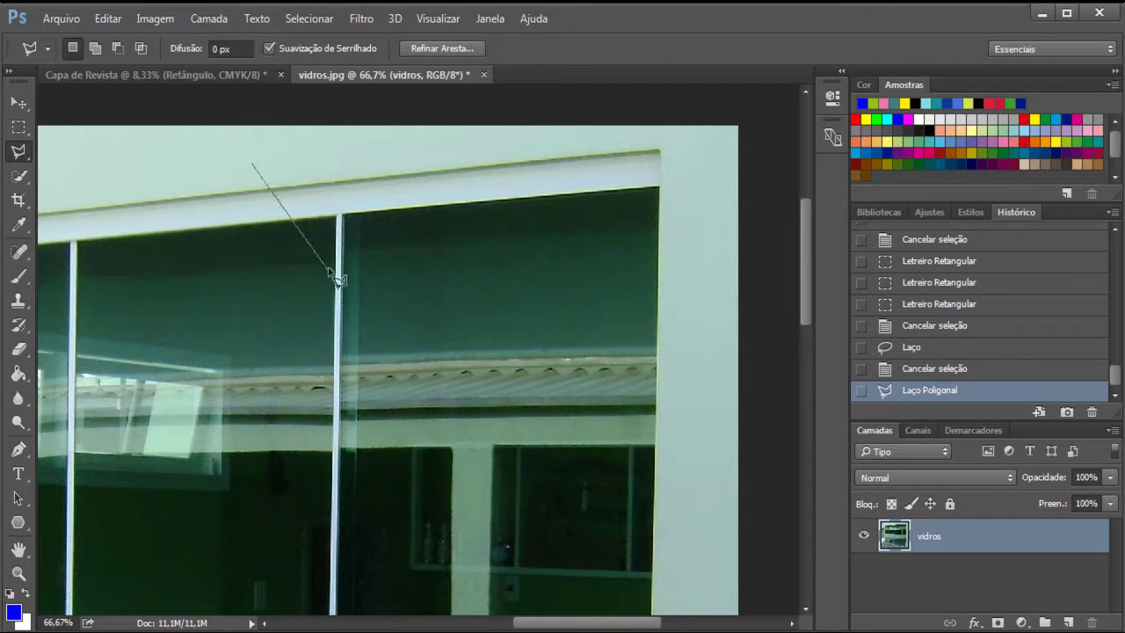
{"action": "left_click", "coordinate": [139, 305]}
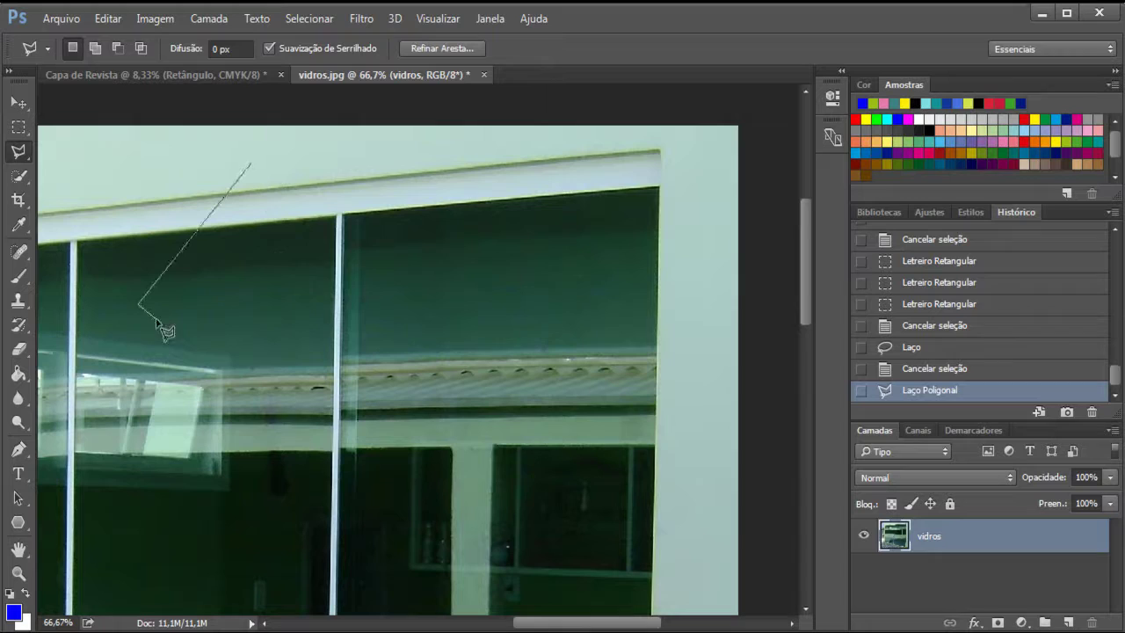
{"action": "left_click", "coordinate": [289, 403]}
{"action": "left_click", "coordinate": [506, 263]}
{"action": "left_click", "coordinate": [539, 411]}
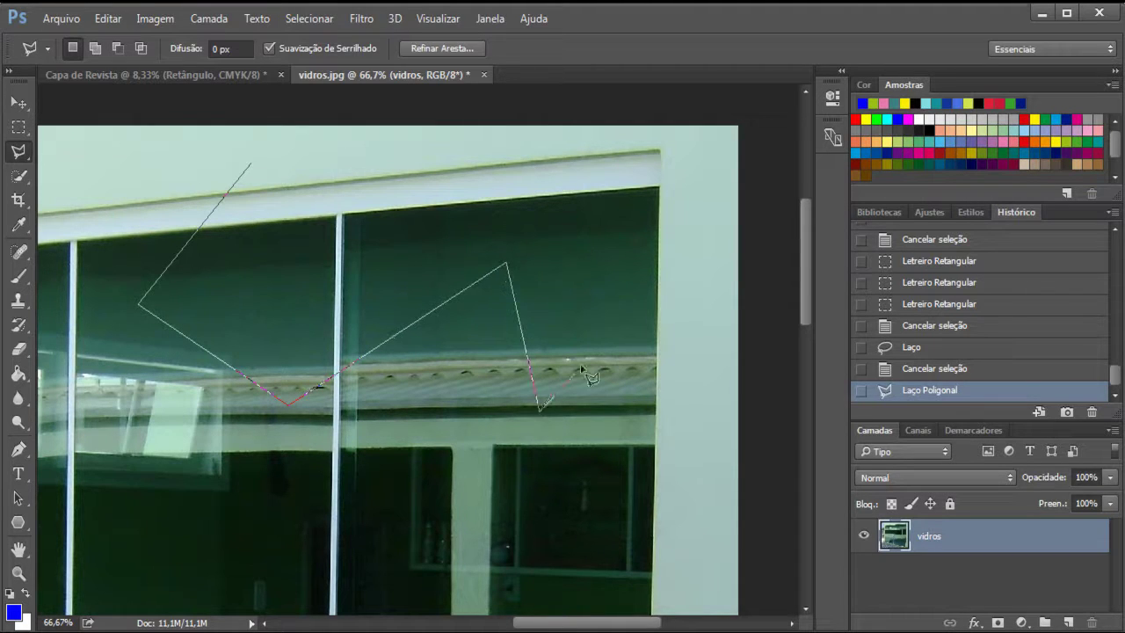
{"action": "left_click", "coordinate": [637, 260]}
{"action": "left_click", "coordinate": [521, 148]}
{"action": "left_click", "coordinate": [339, 214]}
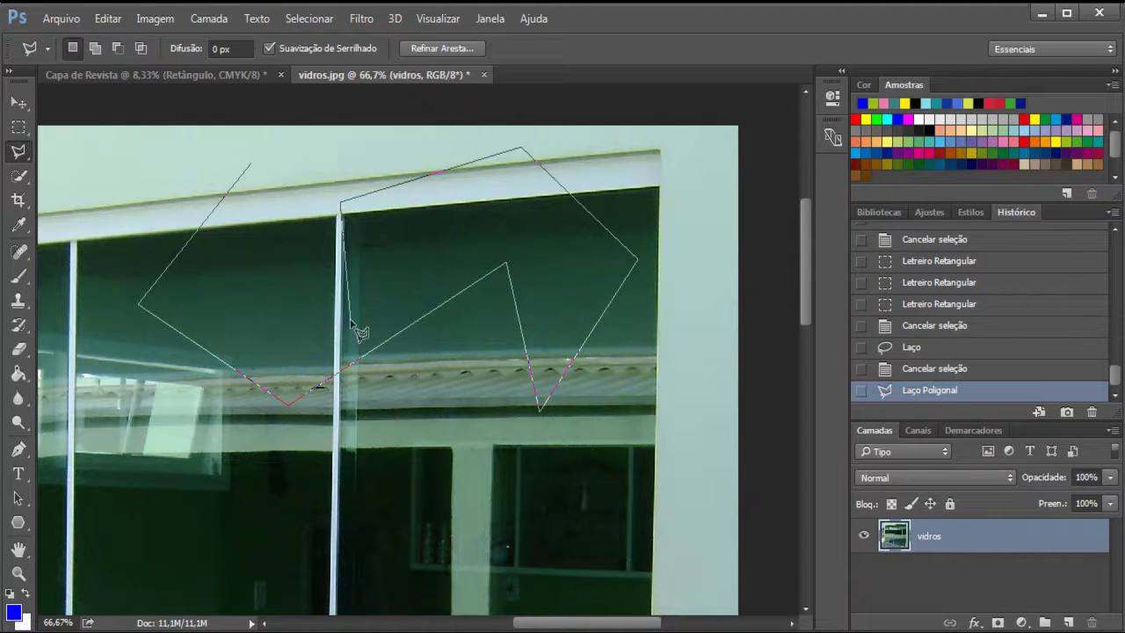
{"action": "left_click", "coordinate": [318, 315]}
{"action": "left_click", "coordinate": [228, 259]}
{"action": "left_click", "coordinate": [354, 128]}
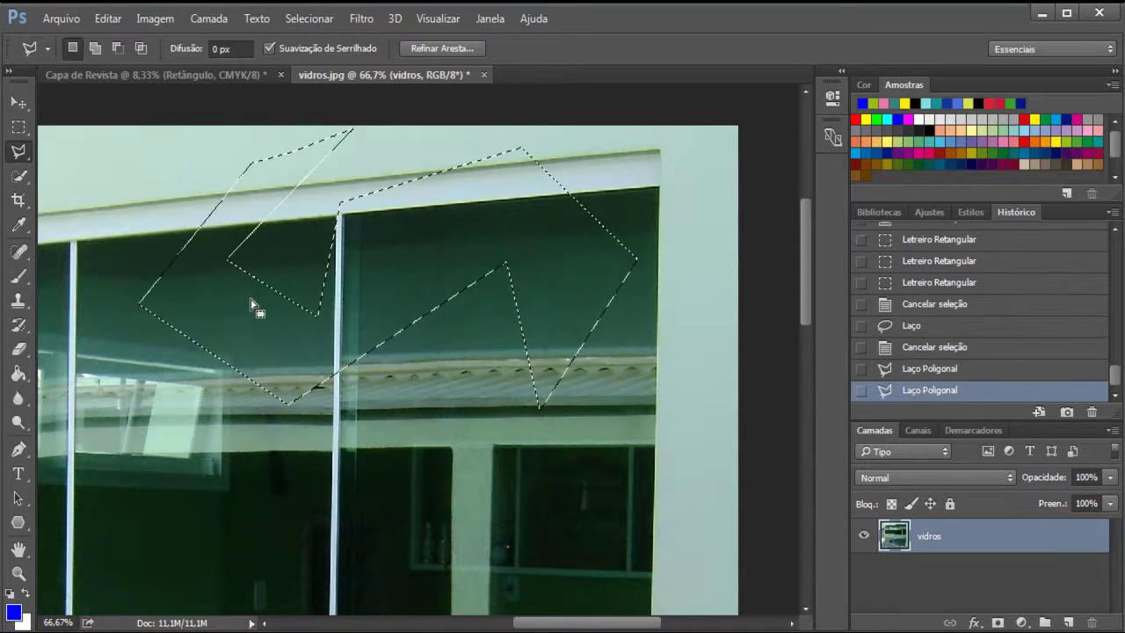
{"action": "key", "text": "ctrl+d"}
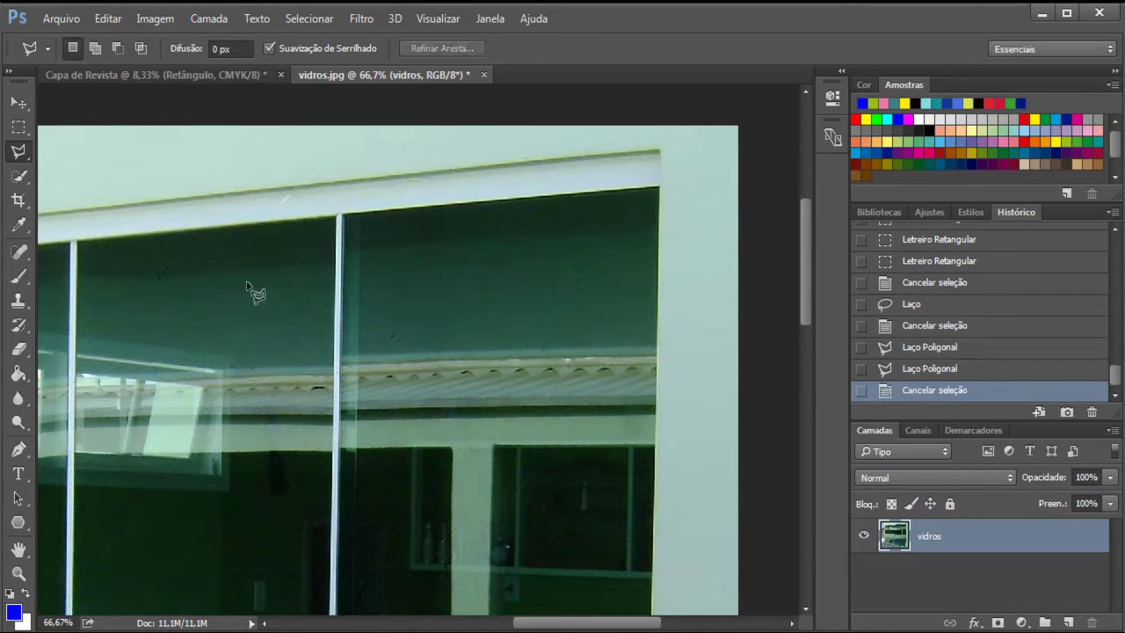
Trace the dark window area at the right side of the rightmost glass panel with the Magnetic Lasso tool, and deselect it
{"action": "left_click", "coordinate": [24, 152]}
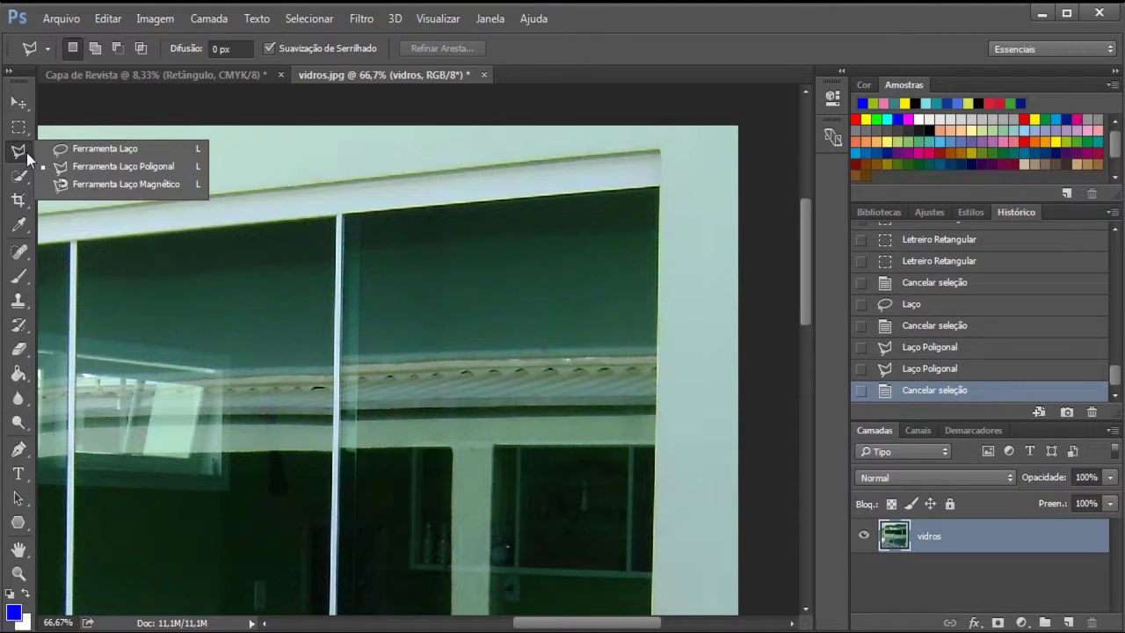
{"action": "left_click", "coordinate": [120, 185]}
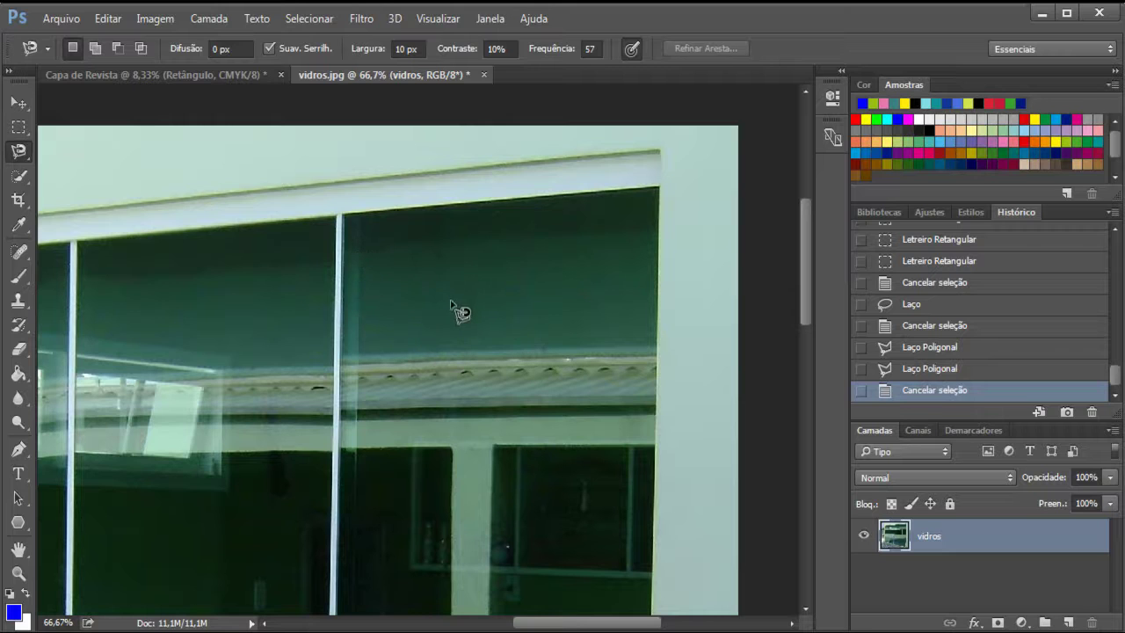
{"action": "scroll", "coordinate": [453, 301], "scroll_direction": "down", "scroll_amount": 1}
{"action": "scroll", "coordinate": [453, 308], "scroll_direction": "down", "scroll_amount": 6}
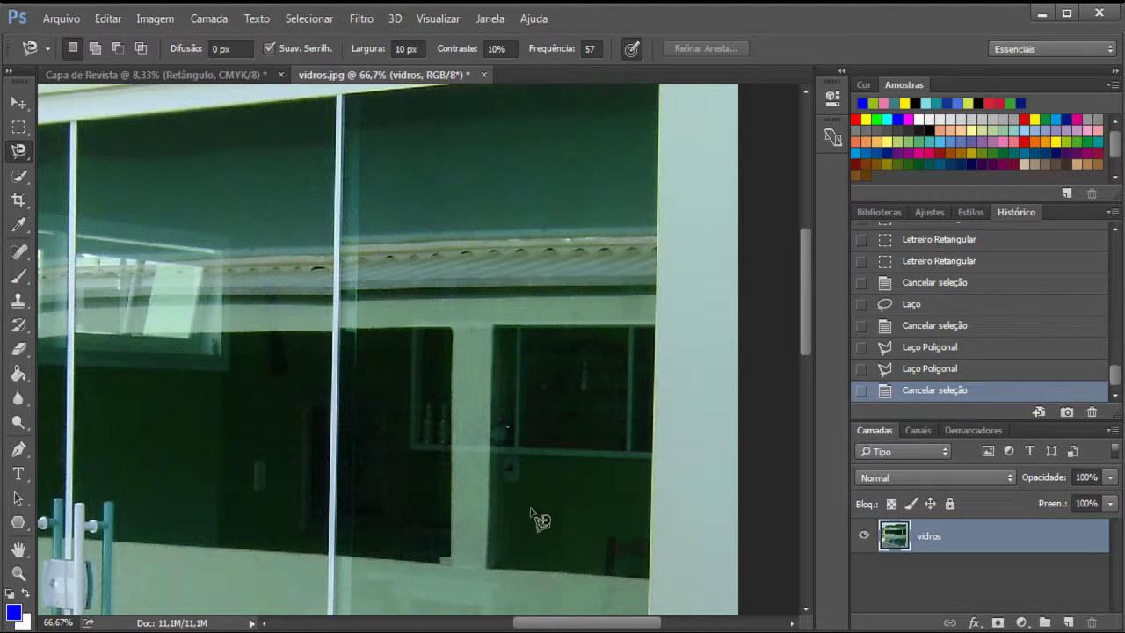
{"action": "left_click", "coordinate": [653, 326]}
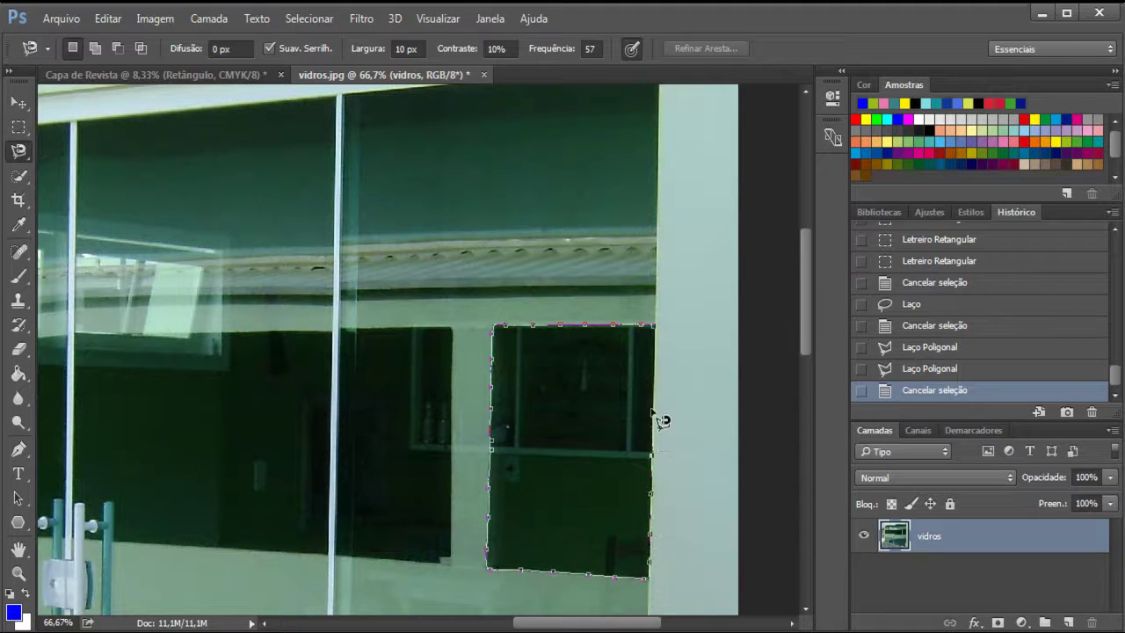
{"action": "left_click", "coordinate": [664, 340]}
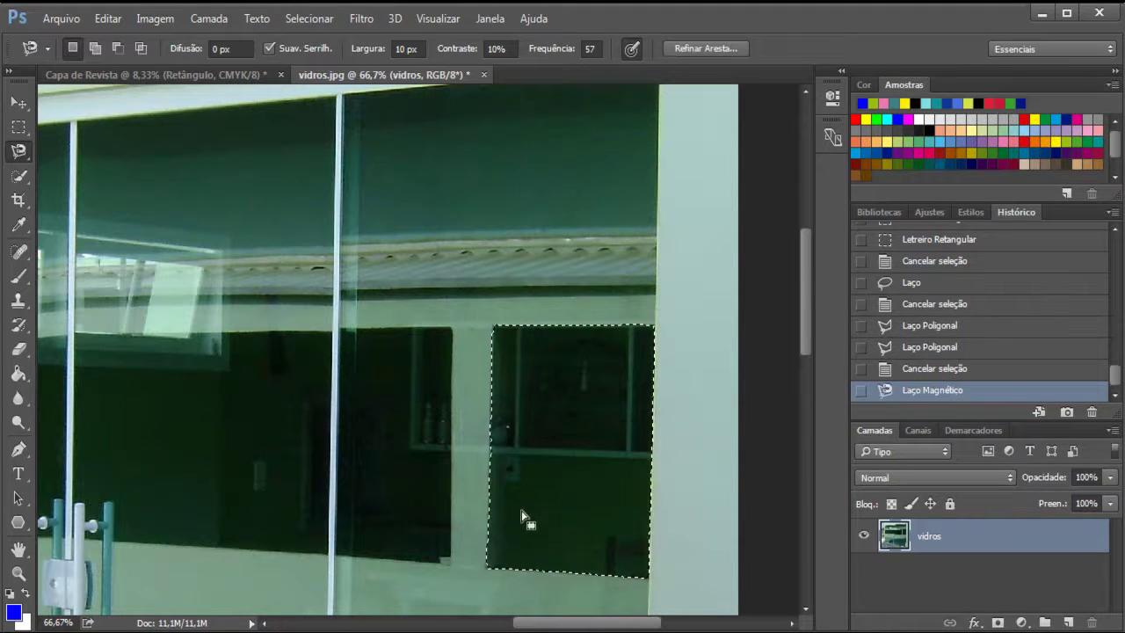
{"action": "scroll", "coordinate": [517, 399], "scroll_direction": "up", "scroll_amount": 2}
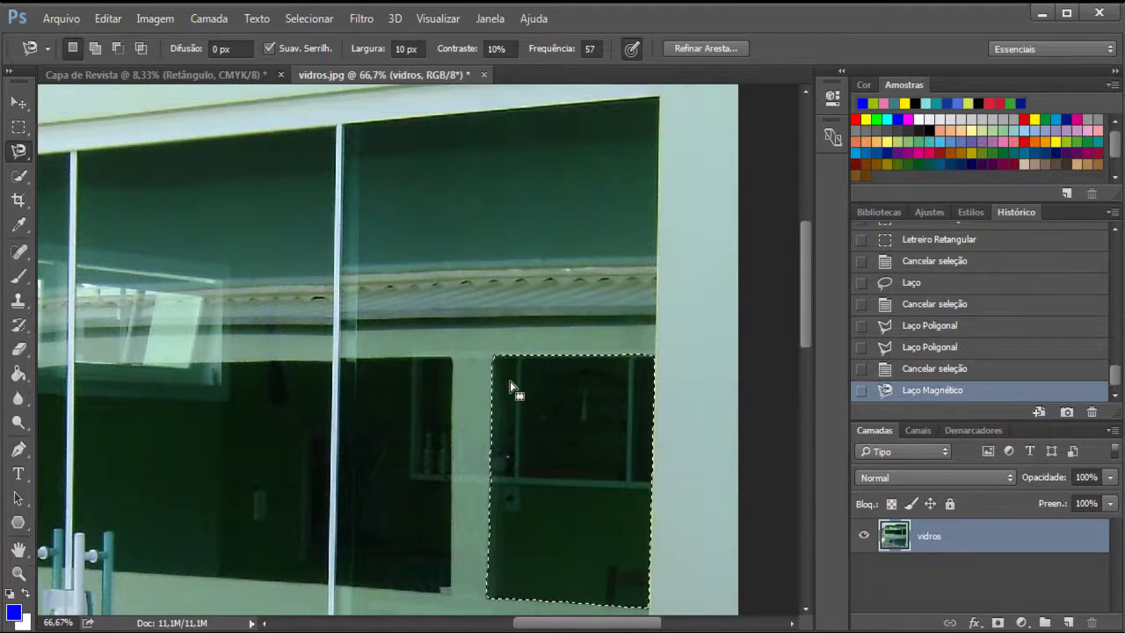
{"action": "scroll", "coordinate": [512, 393], "scroll_direction": "down", "scroll_amount": 1}
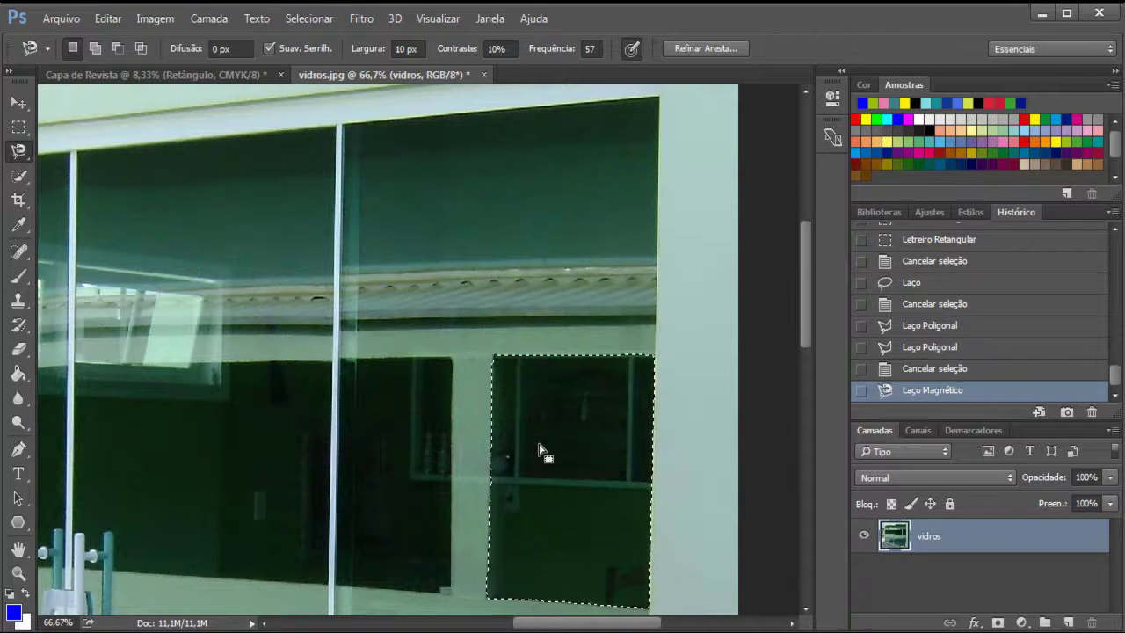
{"action": "key", "text": "ctrl+d"}
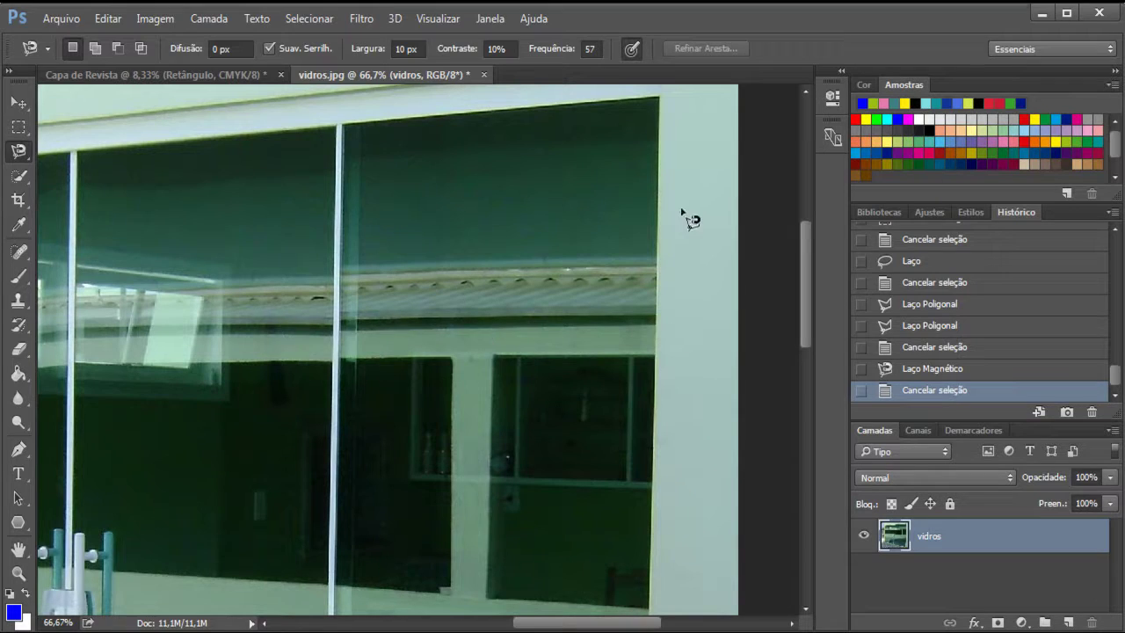
Try to trace the upper part of the rightmost glass panel with the Magnetic Lasso tool, and clear the selection
{"action": "left_click", "coordinate": [342, 126]}
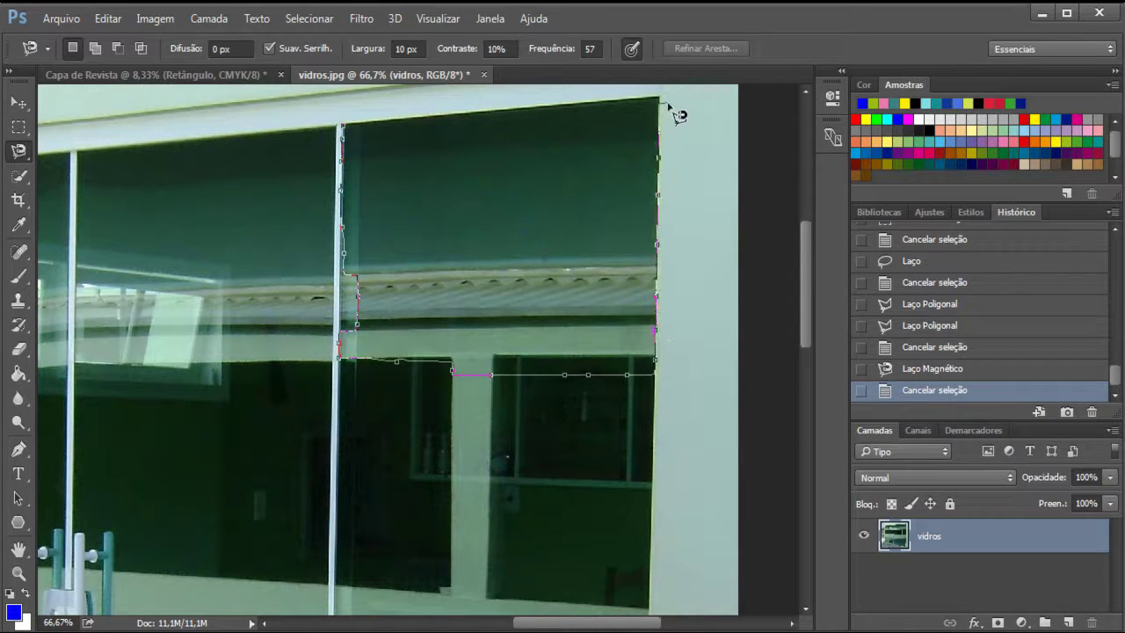
{"action": "left_click", "coordinate": [347, 132]}
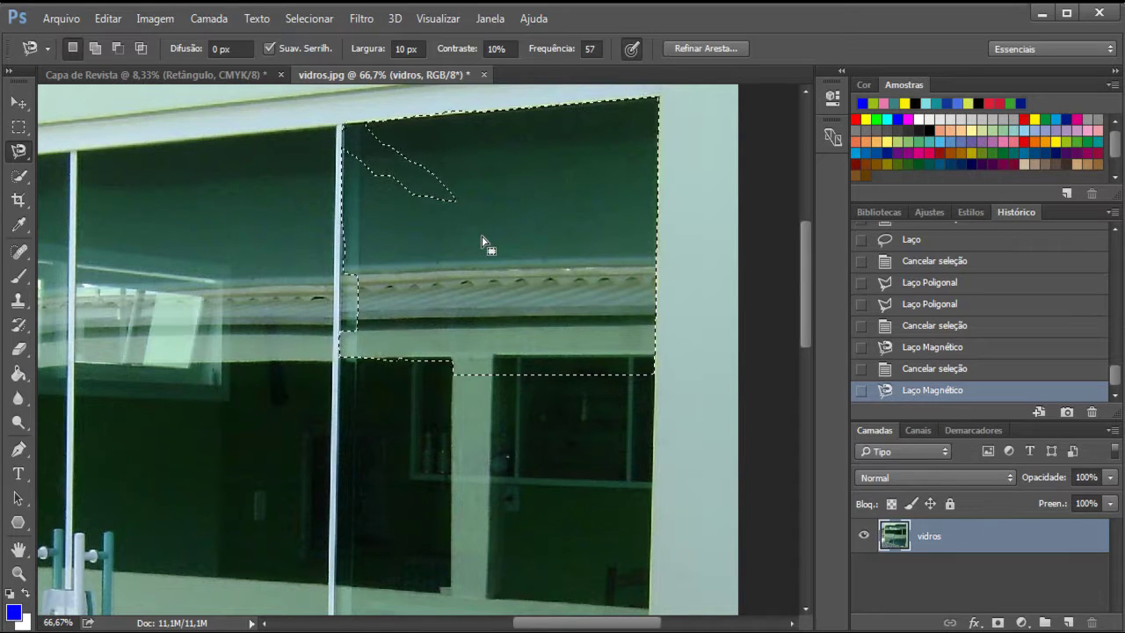
{"action": "key", "text": "ctrl+d"}
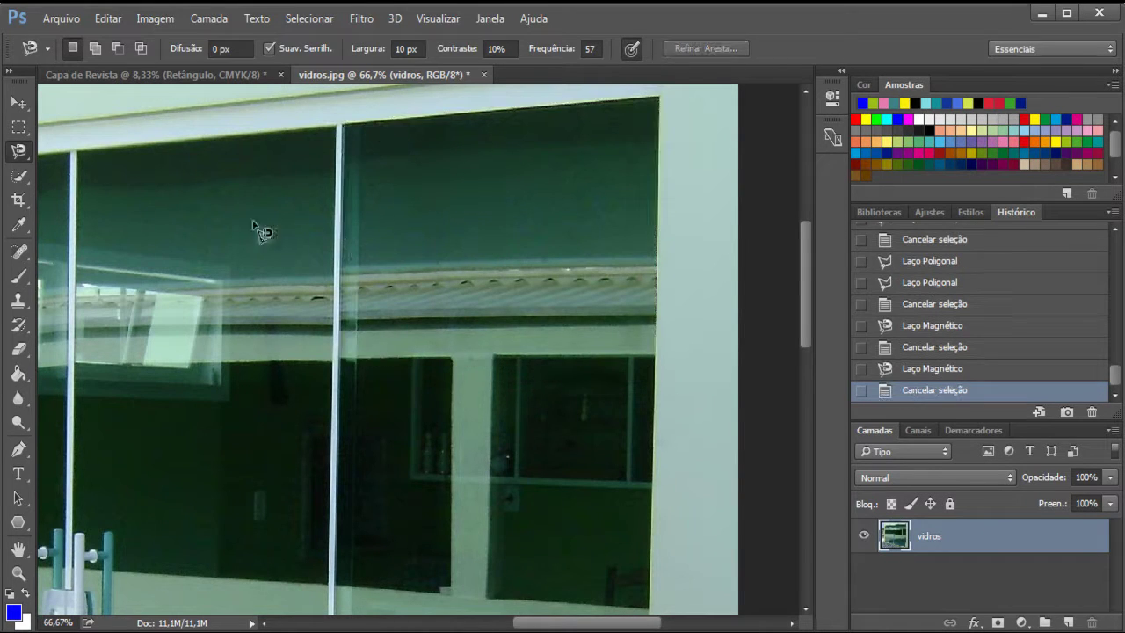
Select the dark green area above the roof reflection in the rightmost glass panel with the Quick Selection tool
{"action": "left_click", "coordinate": [17, 154]}
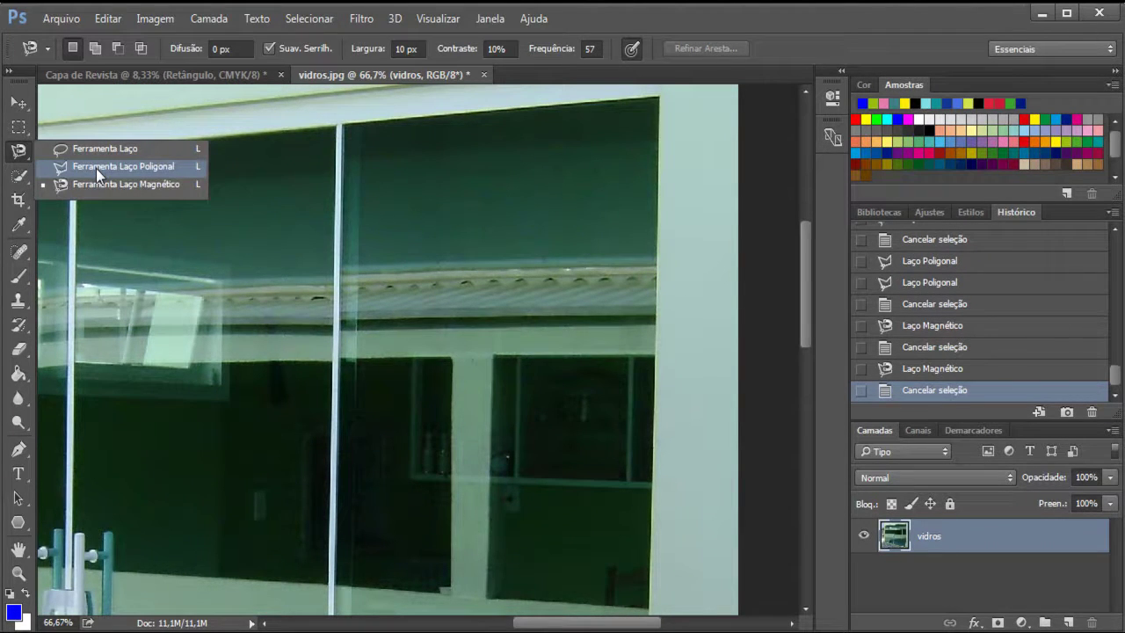
{"action": "left_click", "coordinate": [96, 168]}
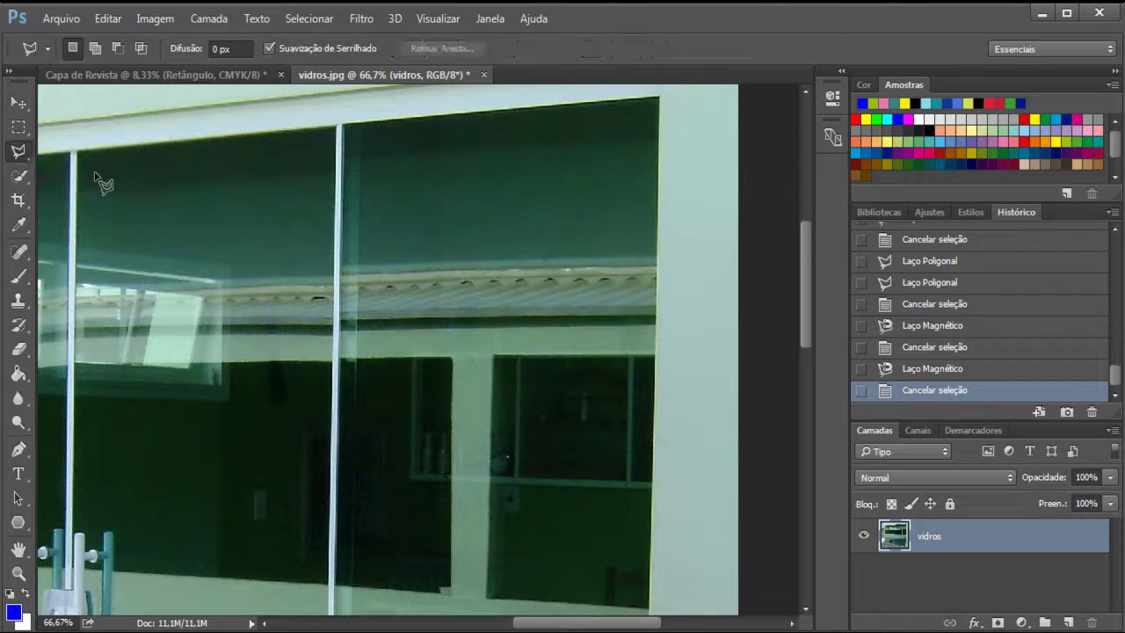
{"action": "left_click", "coordinate": [20, 180]}
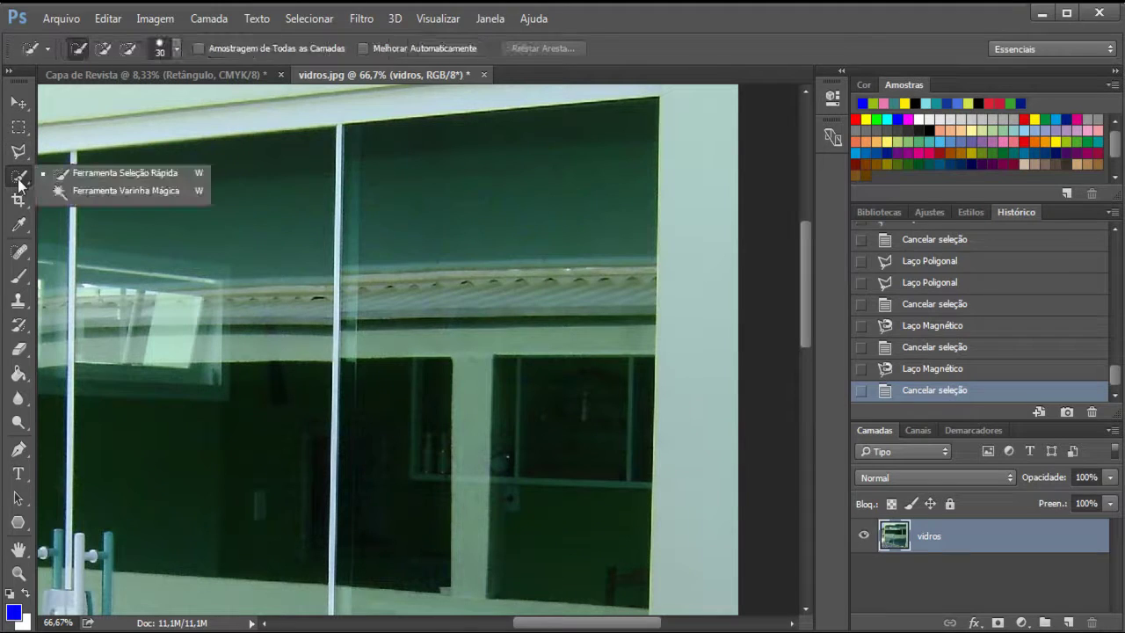
{"action": "left_click", "coordinate": [129, 178]}
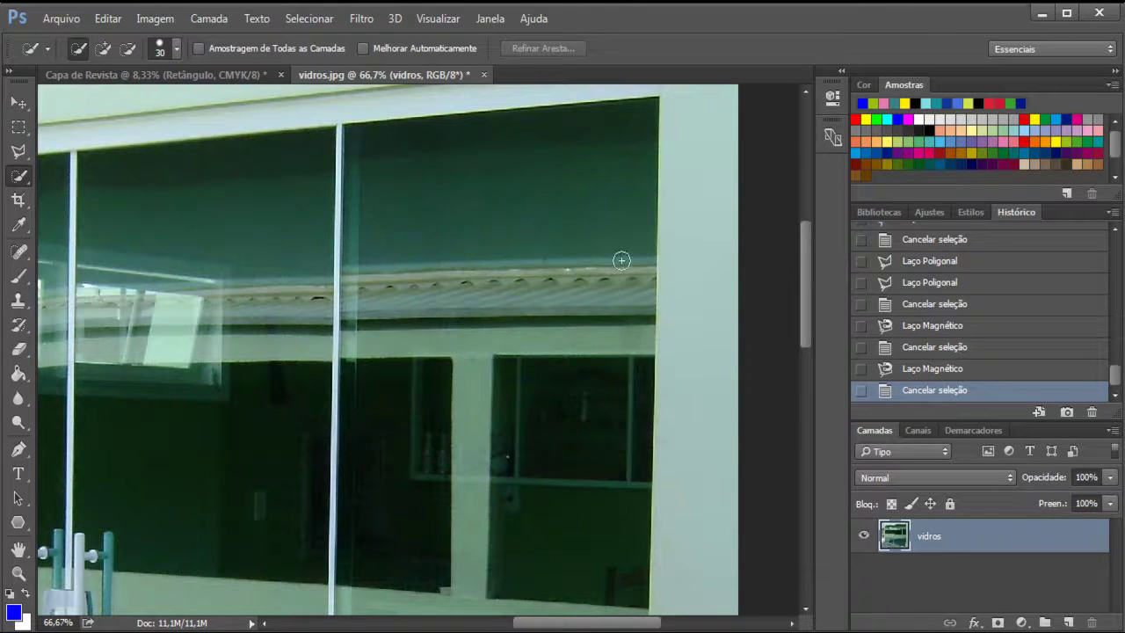
{"action": "left_click_drag", "start_coordinate": [648, 133], "coordinate": [609, 127]}
{"action": "left_click_drag", "start_coordinate": [366, 163], "coordinate": [372, 213]}
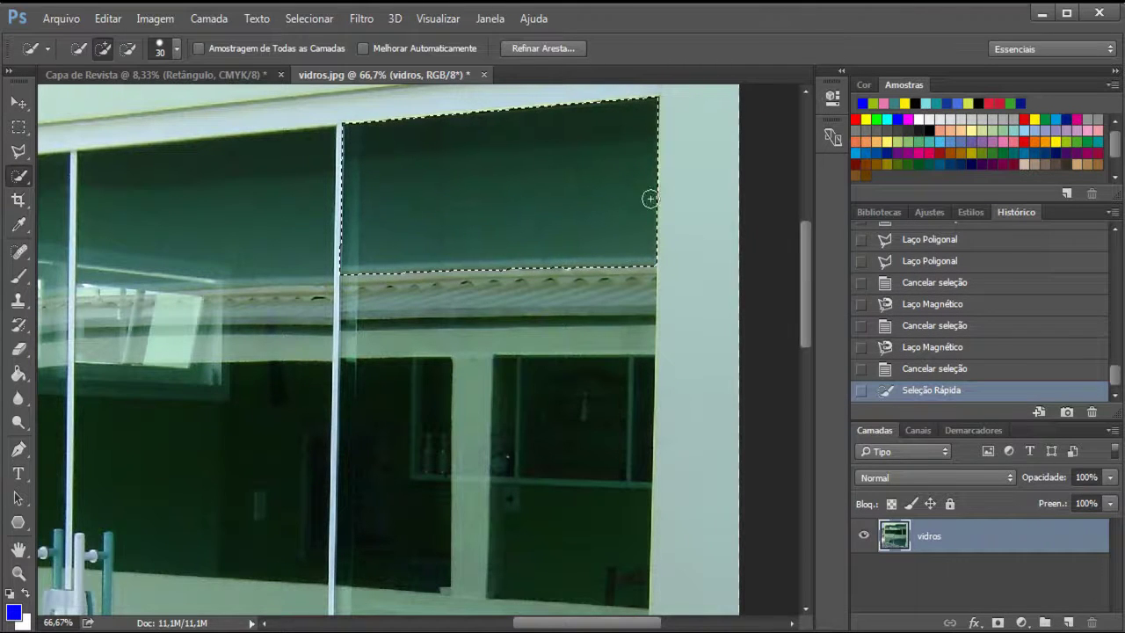
Add the two dark window areas in the rightmost glass panel to the quick selection
{"action": "scroll", "coordinate": [577, 427], "scroll_direction": "down", "scroll_amount": 1}
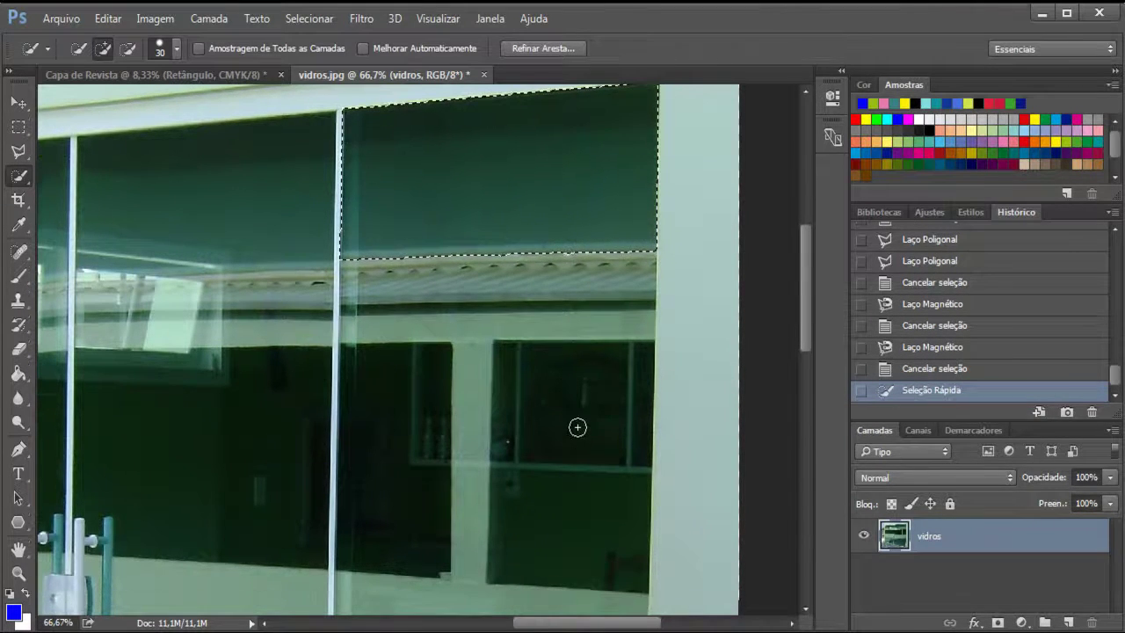
{"action": "left_click_drag", "start_coordinate": [633, 372], "coordinate": [562, 378]}
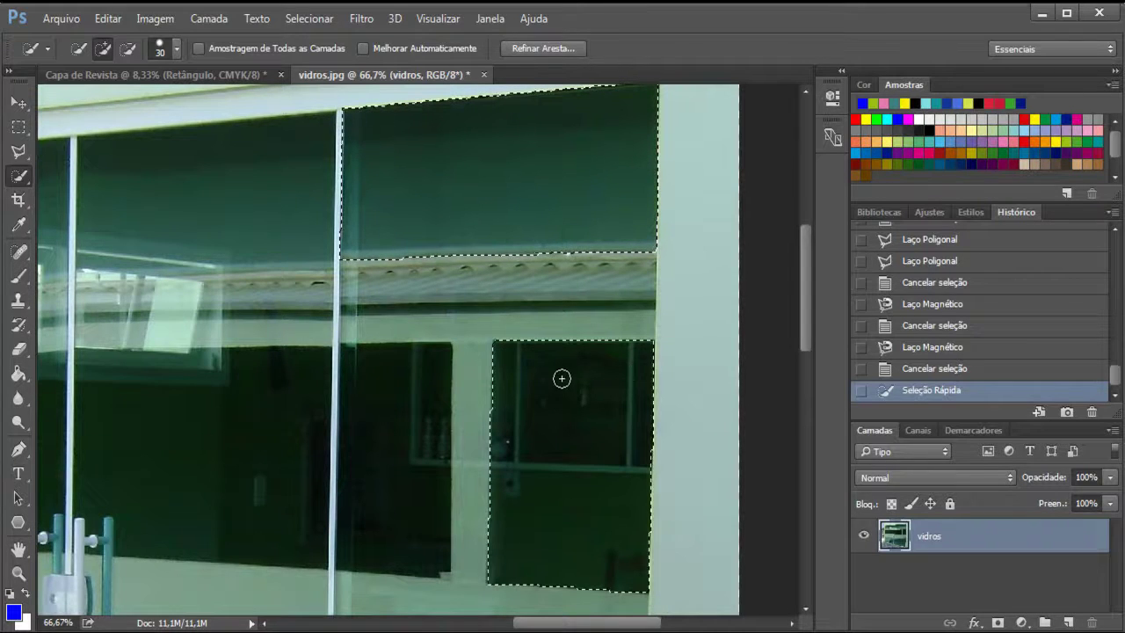
{"action": "left_click", "coordinate": [491, 614]}
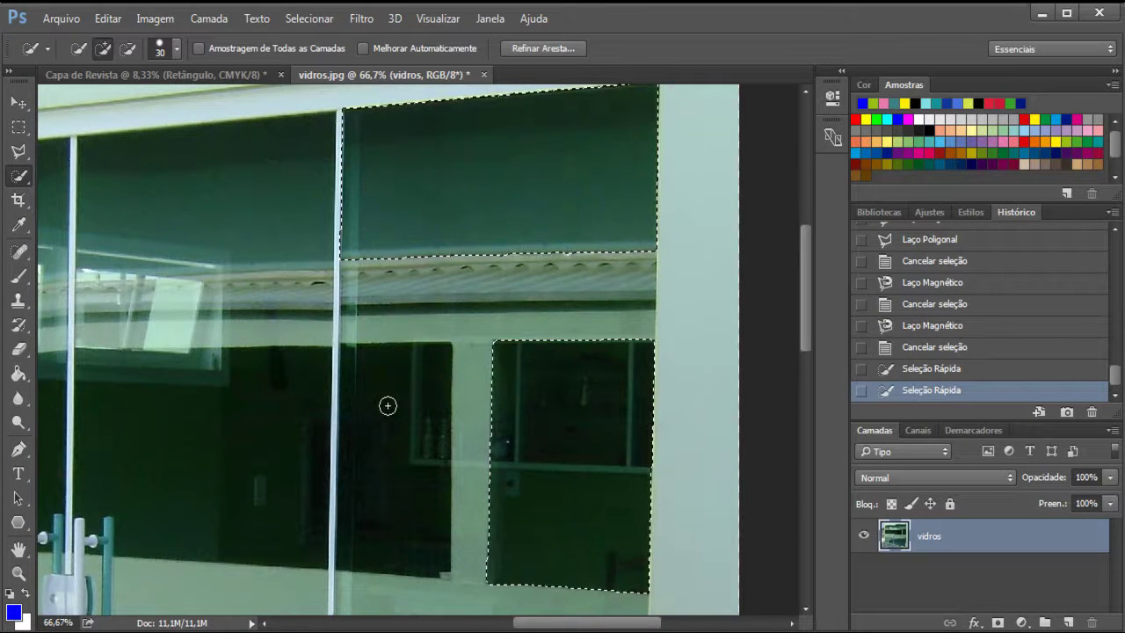
{"action": "left_click_drag", "start_coordinate": [389, 401], "coordinate": [395, 432]}
{"action": "scroll", "coordinate": [579, 492], "scroll_direction": "down", "scroll_amount": 1}
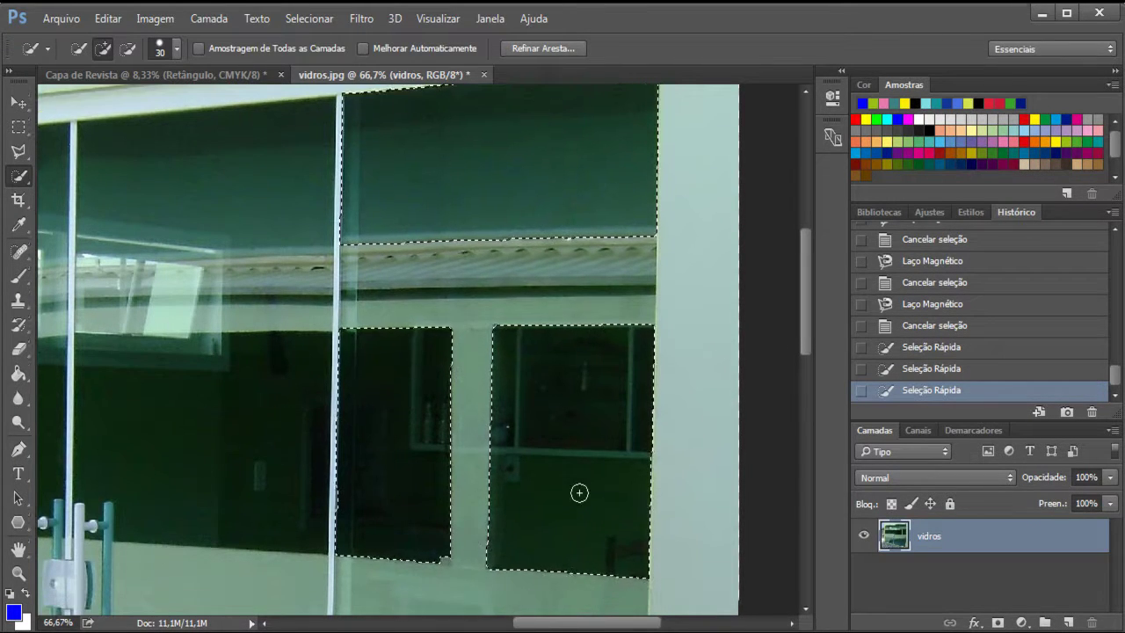
Examine the quick selection's edges along the height of the rightmost glass panel, and deselect it
{"action": "scroll", "coordinate": [579, 492], "scroll_direction": "up", "scroll_amount": 2}
{"action": "scroll", "coordinate": [497, 457], "scroll_direction": "down", "scroll_amount": 1}
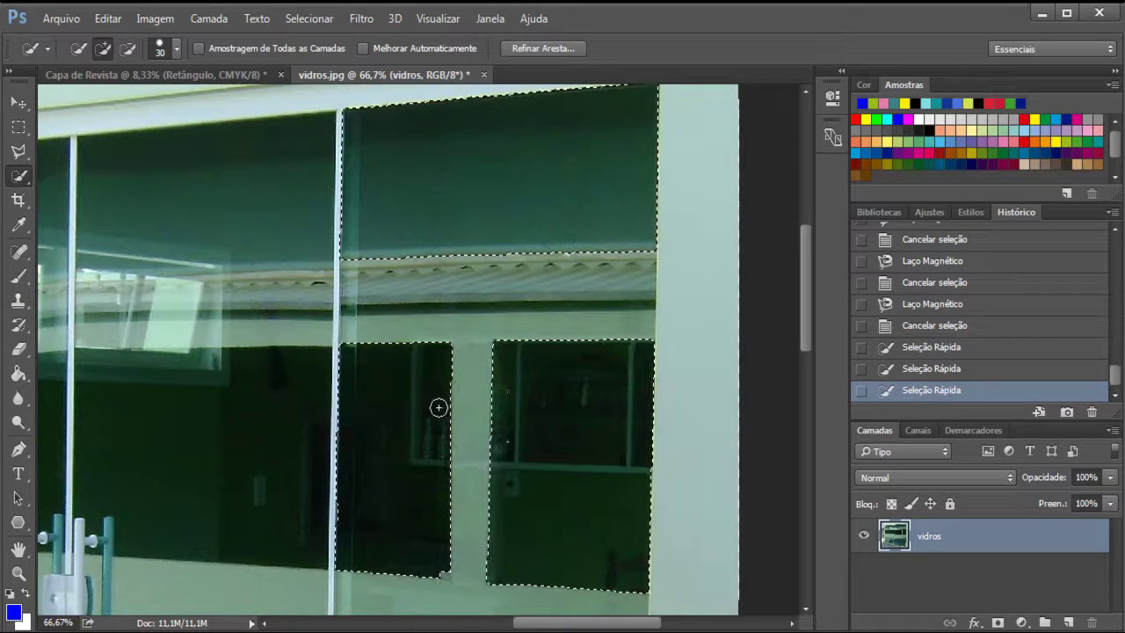
{"action": "scroll", "coordinate": [448, 406], "scroll_direction": "down", "scroll_amount": 10}
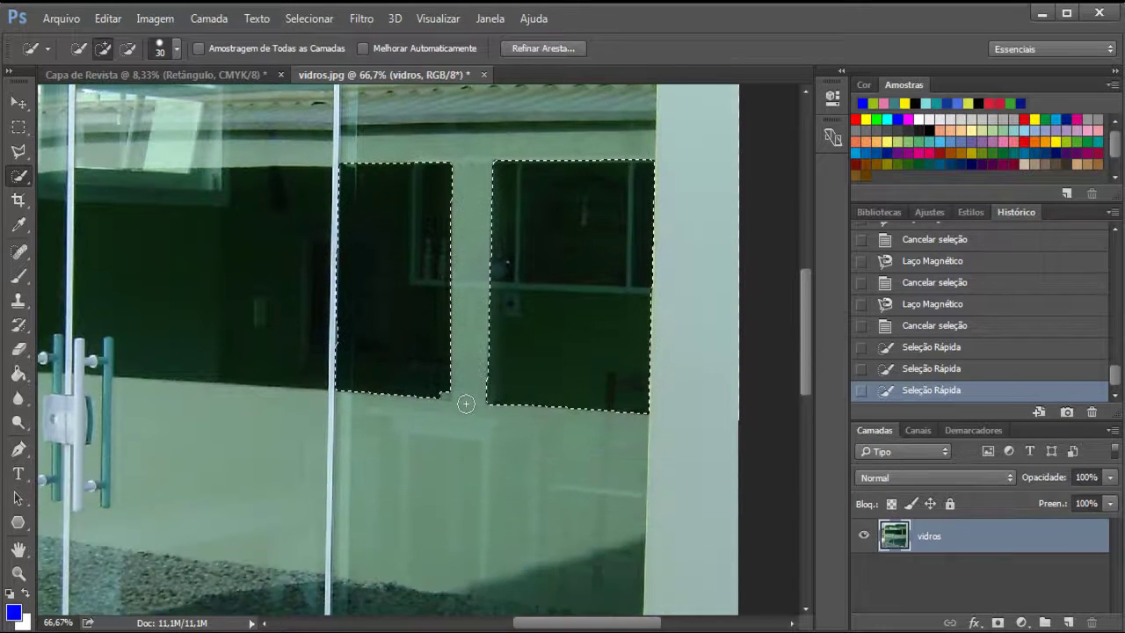
{"action": "scroll", "coordinate": [466, 404], "scroll_direction": "down", "scroll_amount": 4}
{"action": "scroll", "coordinate": [465, 402], "scroll_direction": "up", "scroll_amount": 4}
{"action": "scroll", "coordinate": [463, 406], "scroll_direction": "down", "scroll_amount": 7}
{"action": "scroll", "coordinate": [453, 421], "scroll_direction": "up", "scroll_amount": 4}
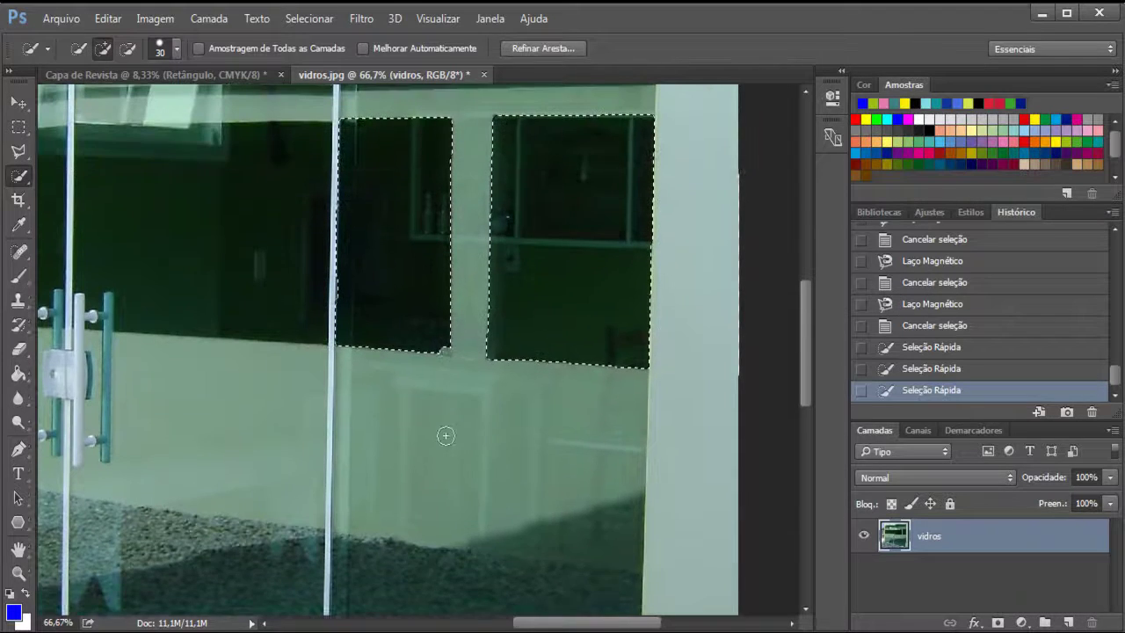
{"action": "scroll", "coordinate": [446, 435], "scroll_direction": "up", "scroll_amount": 13}
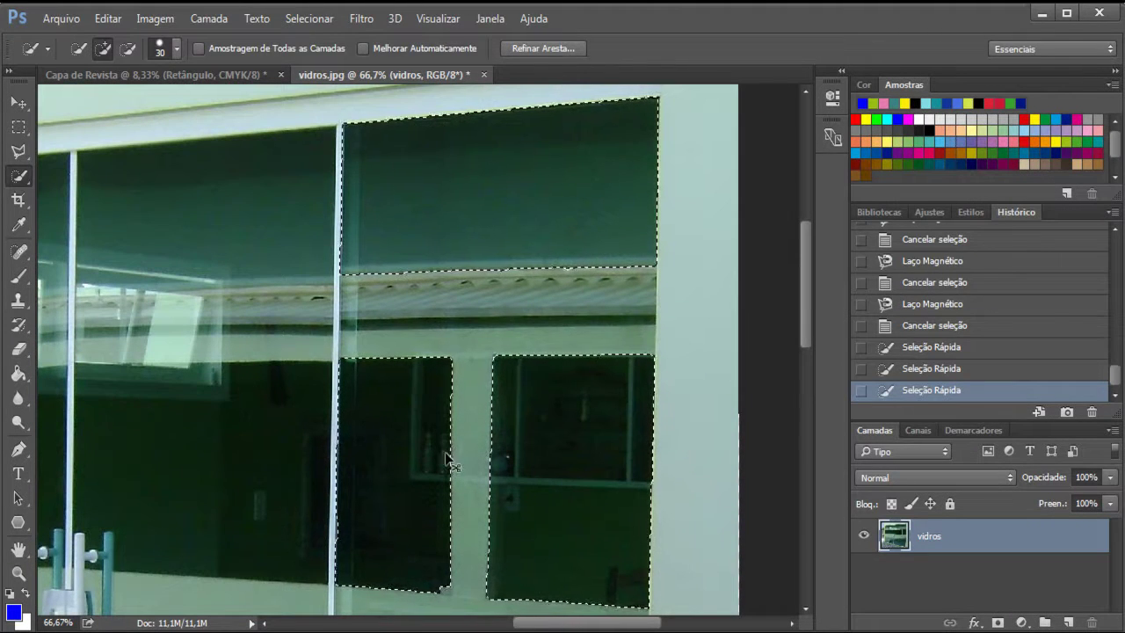
{"action": "key", "text": "ctrl+d"}
Select the upper part of the right dark window area in the rightmost glass panel with the Magic Wand tool
{"action": "right_click", "coordinate": [26, 181]}
{"action": "left_click", "coordinate": [130, 199]}
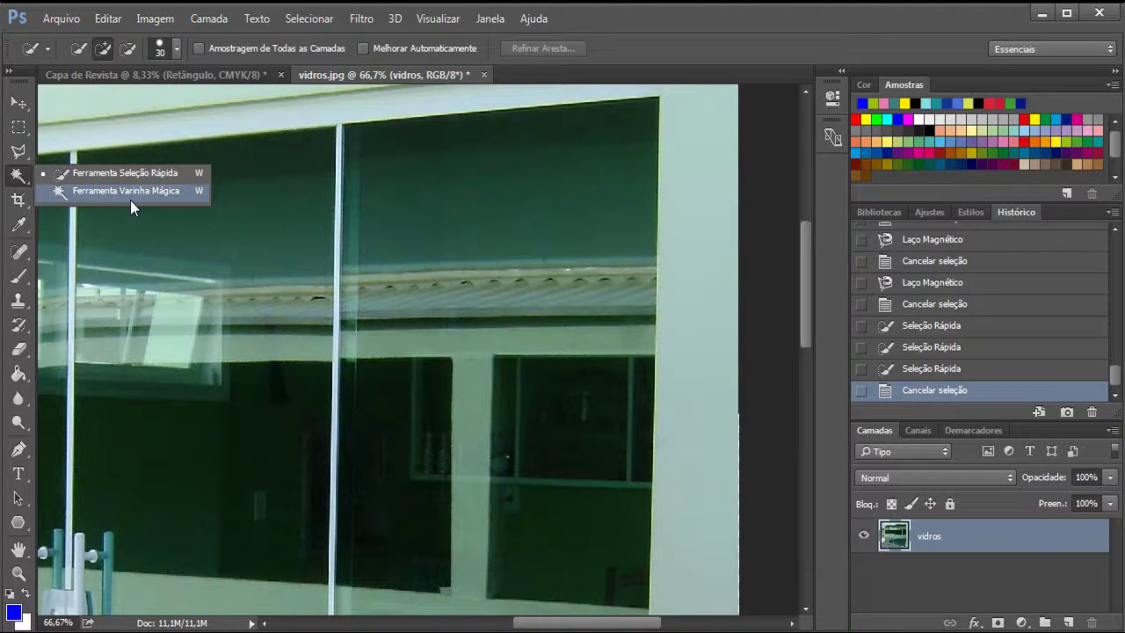
{"action": "left_click", "coordinate": [130, 191]}
{"action": "scroll", "coordinate": [578, 448], "scroll_direction": "down", "scroll_amount": 2}
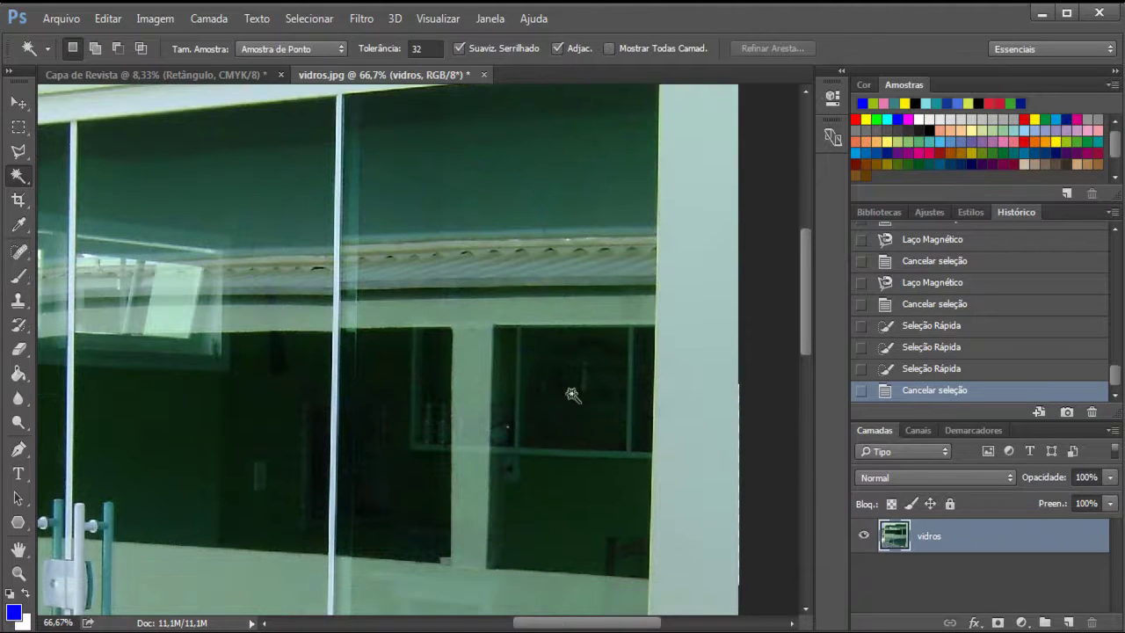
{"action": "left_click", "coordinate": [575, 406]}
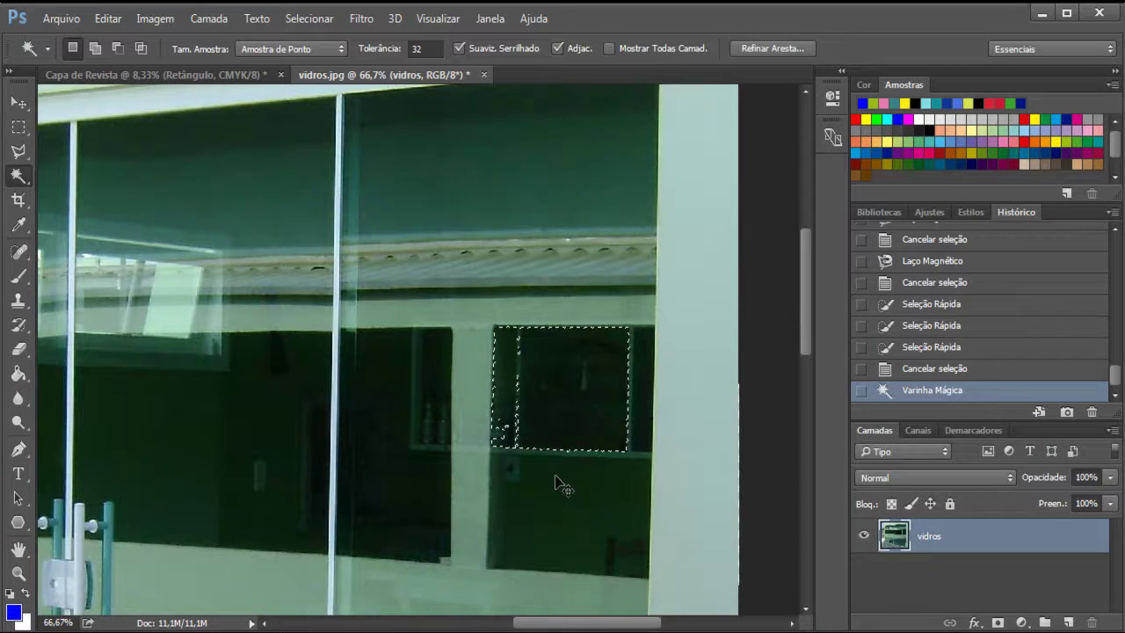
Examine the edges of the magic wand selection at 200% magnification, and deselect it
{"action": "key", "text": "ctrl+plus"}
{"action": "key", "text": "ctrl+plus"}
{"action": "scroll", "coordinate": [615, 466], "scroll_direction": "down", "scroll_amount": 3}
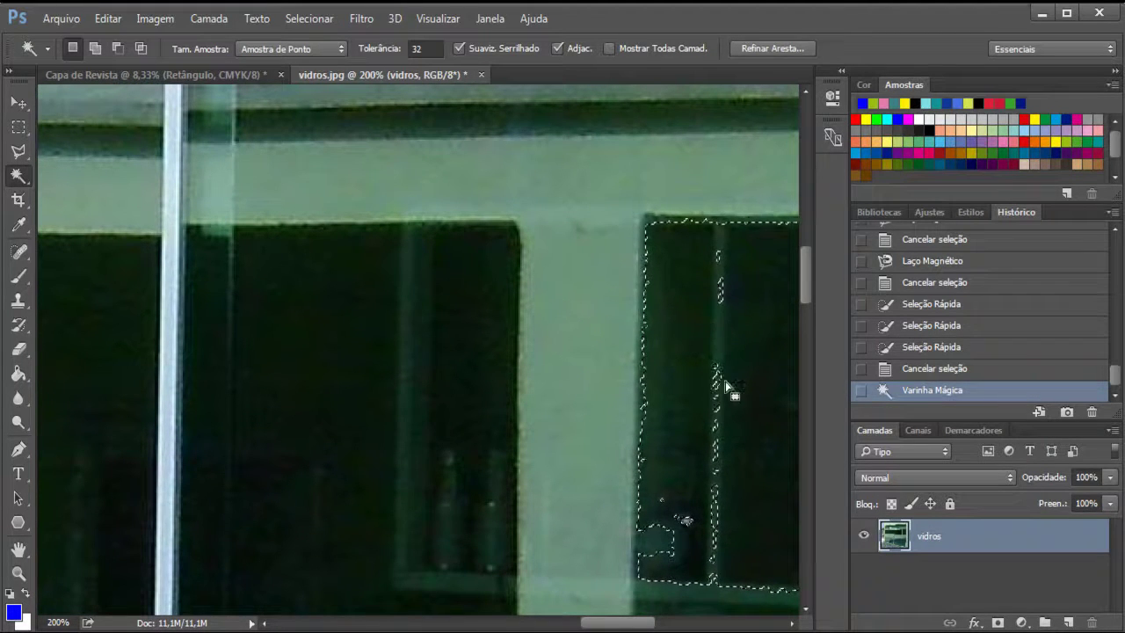
{"action": "scroll", "coordinate": [731, 449], "scroll_direction": "up", "scroll_amount": 1}
{"action": "key", "text": "ctrl+d"}
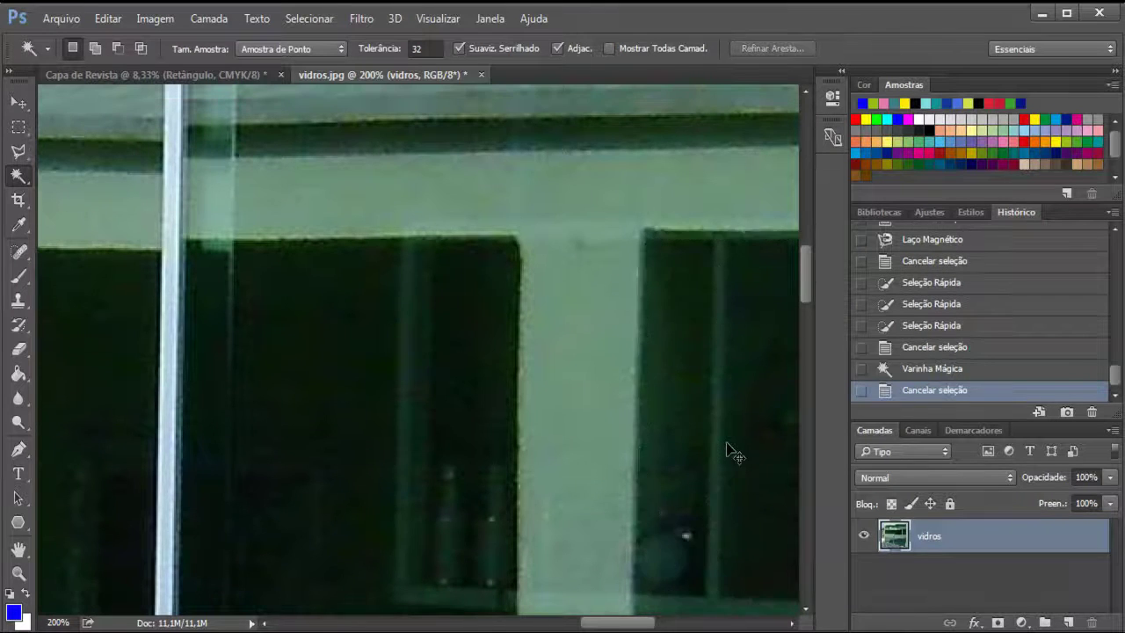
{"action": "key", "text": "ctrl+minus"}
{"action": "key", "text": "ctrl+minus"}
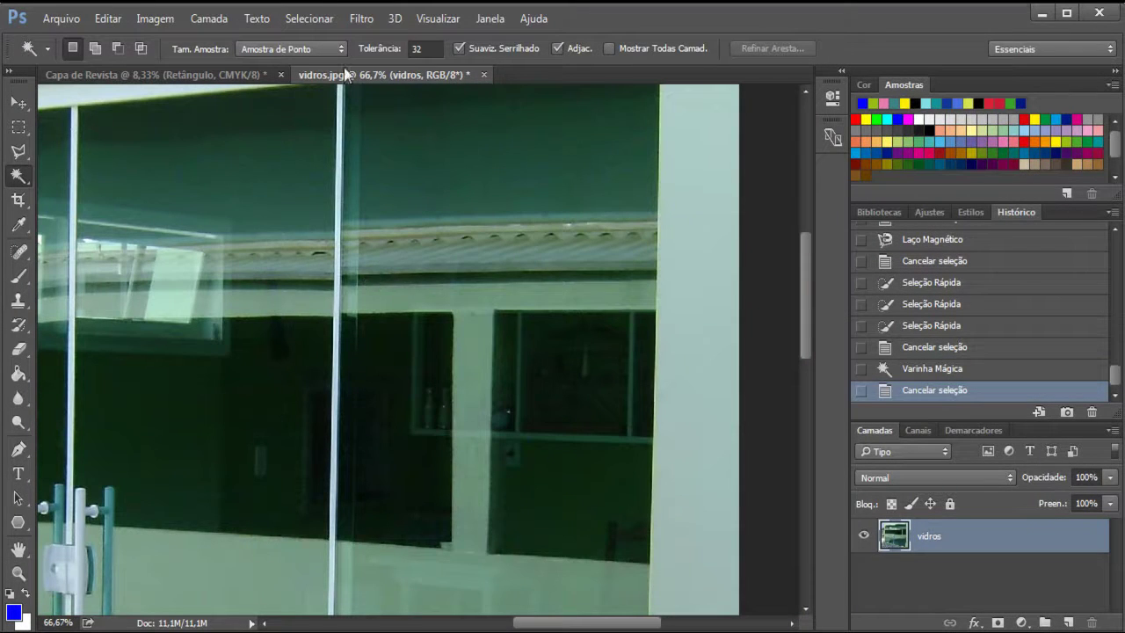
{"action": "scroll", "coordinate": [437, 381], "scroll_direction": "up", "scroll_amount": 1}
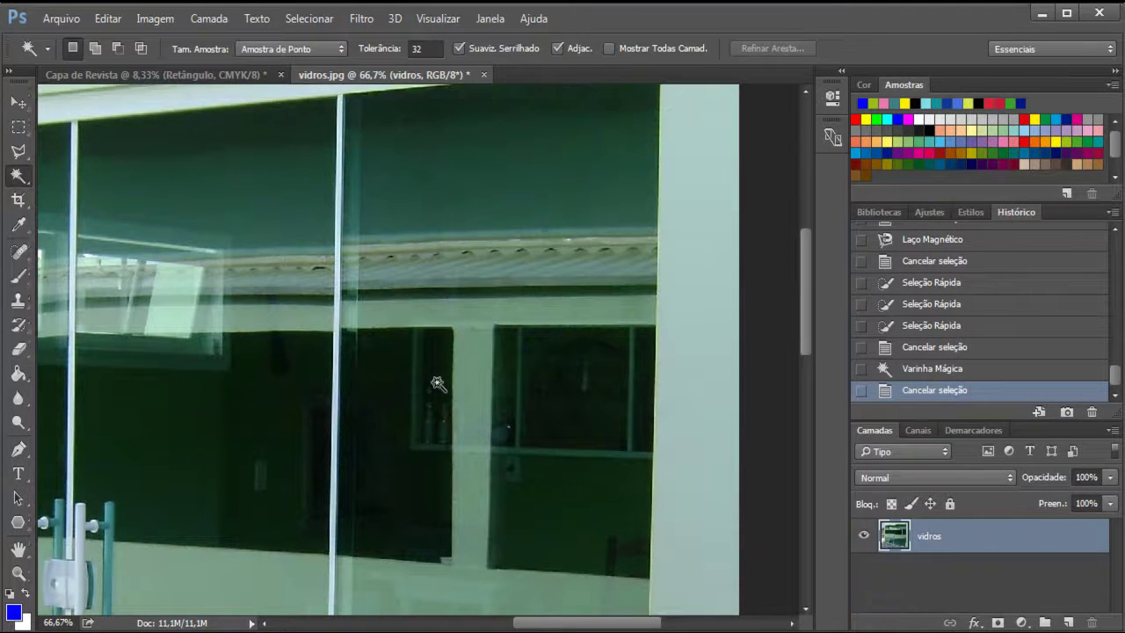